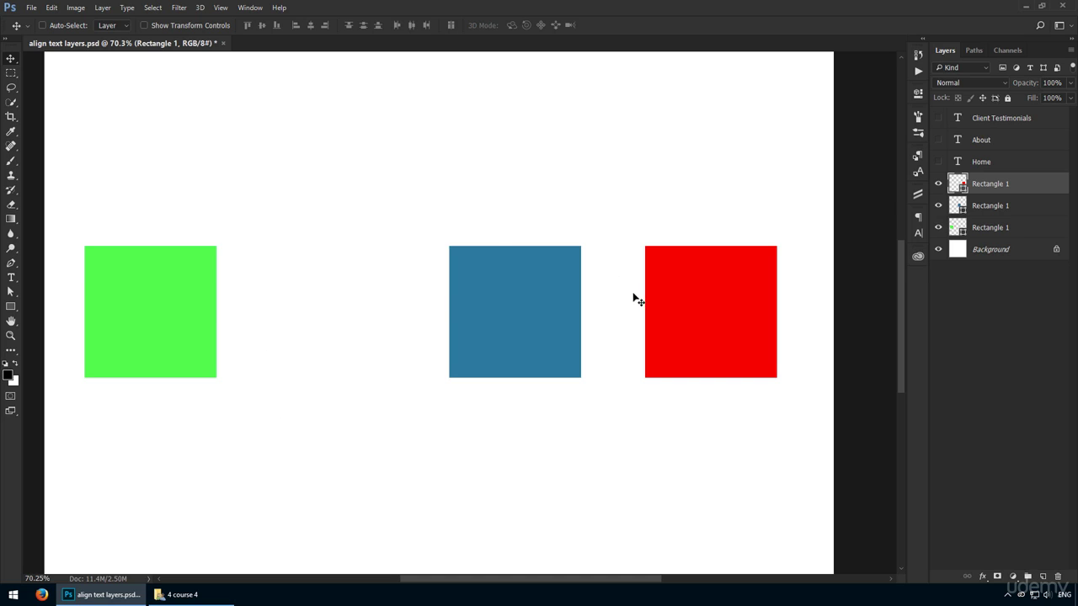
Step: Select the green, blue and red squares together and distribute them by their horizontal centers, and check the spacing around the blue square
left_click(1011, 234, "shift")
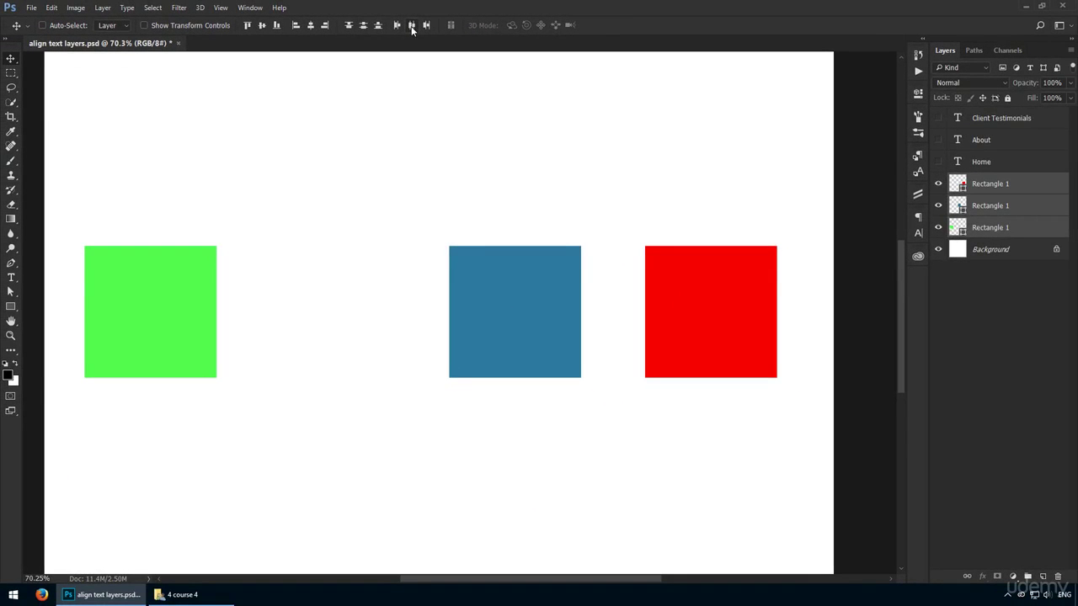
left_click(412, 26)
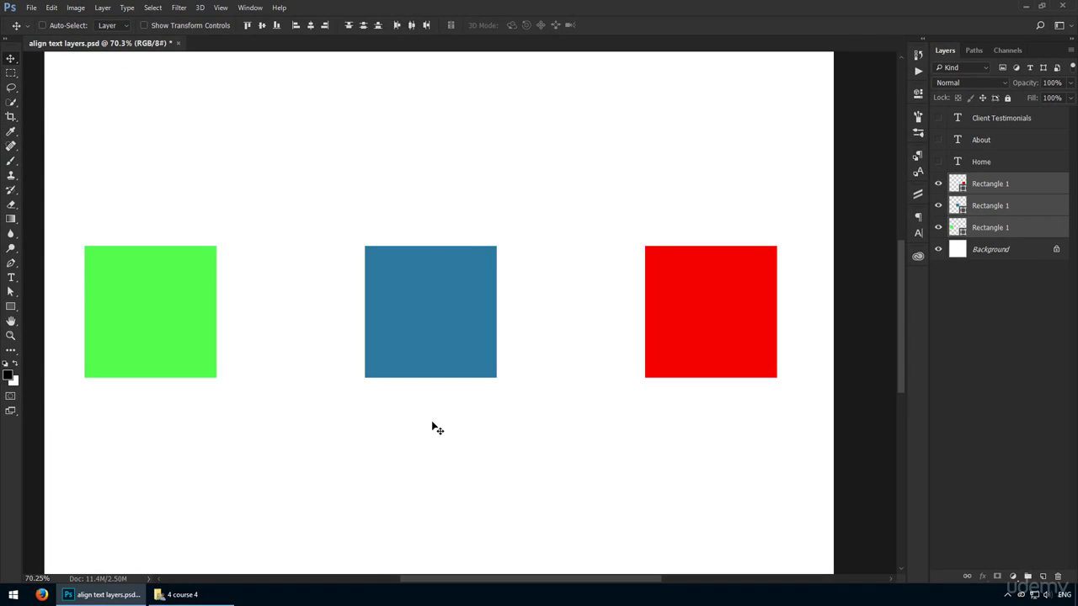
left_click(426, 343)
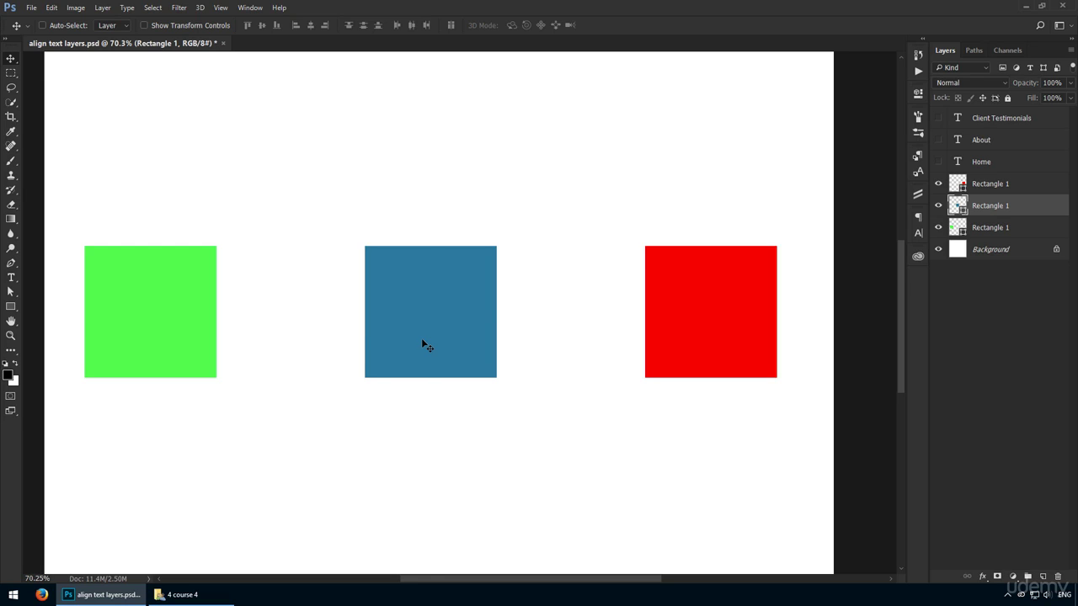
key("ctrl")
Step: Hide the green square's layer
left_click(938, 227)
key("z")
left_click(666, 333, "alt")
key("v")
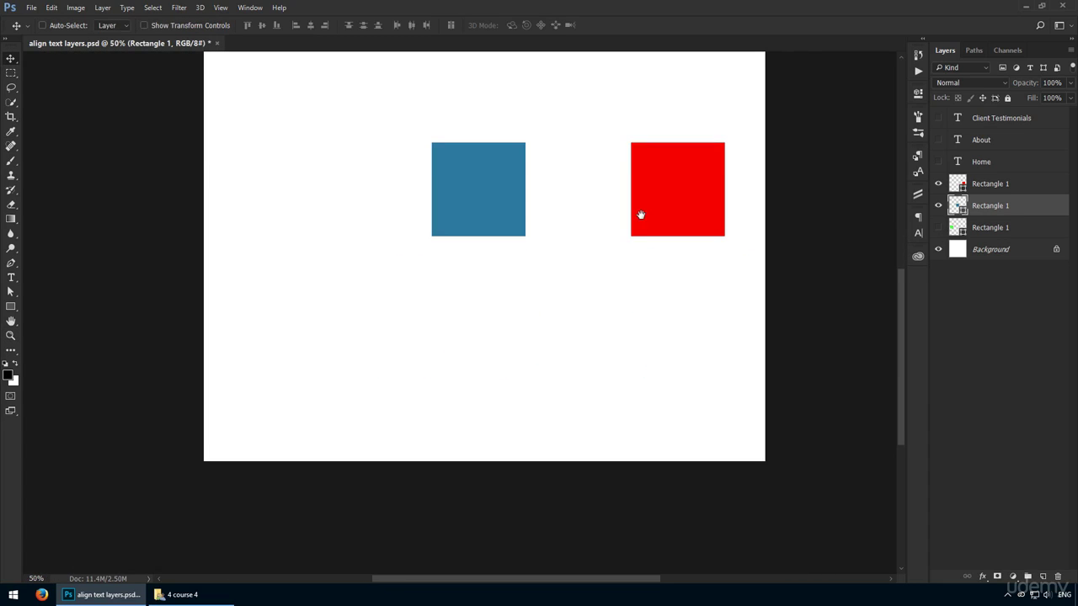
Step: Move the red square straight down near the canvas's lower edge and align the blue square's bottom edge with it
left_click_drag(664, 186, 677, 386)
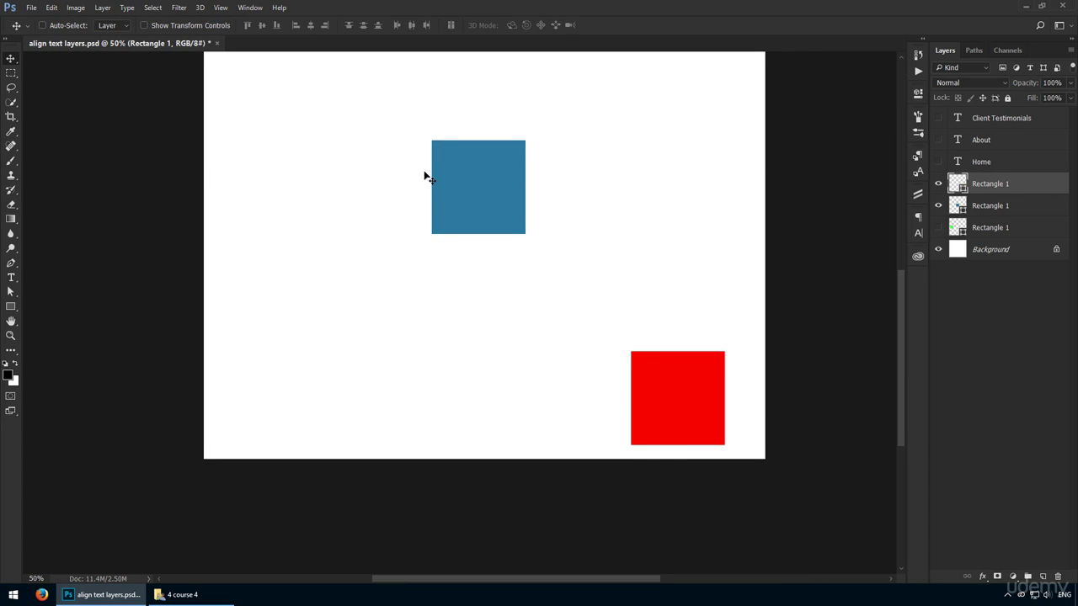
left_click(479, 186, "ctrl+shift")
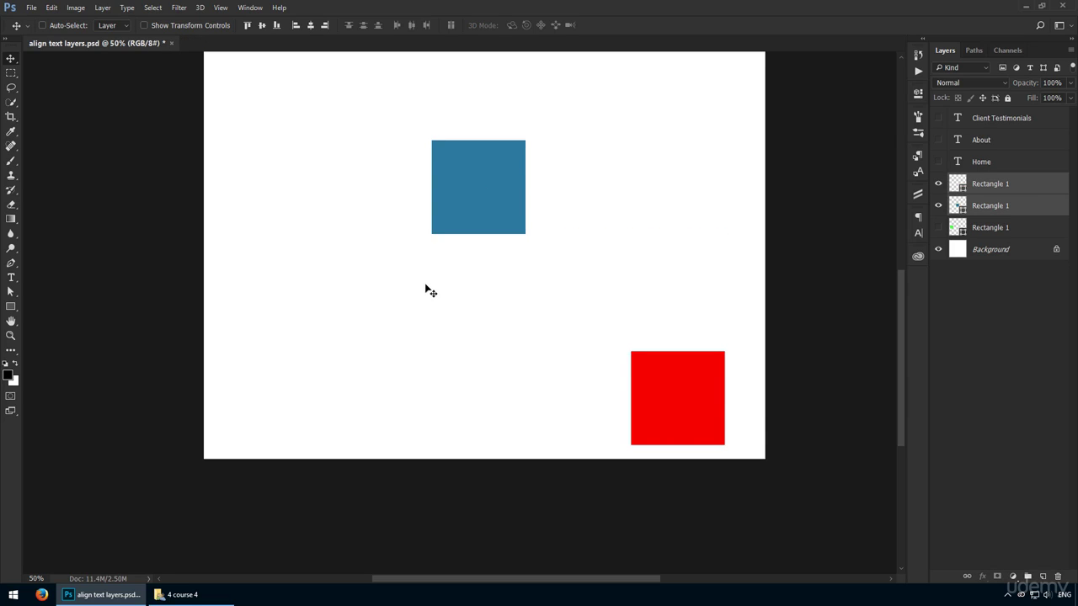
left_click(279, 25)
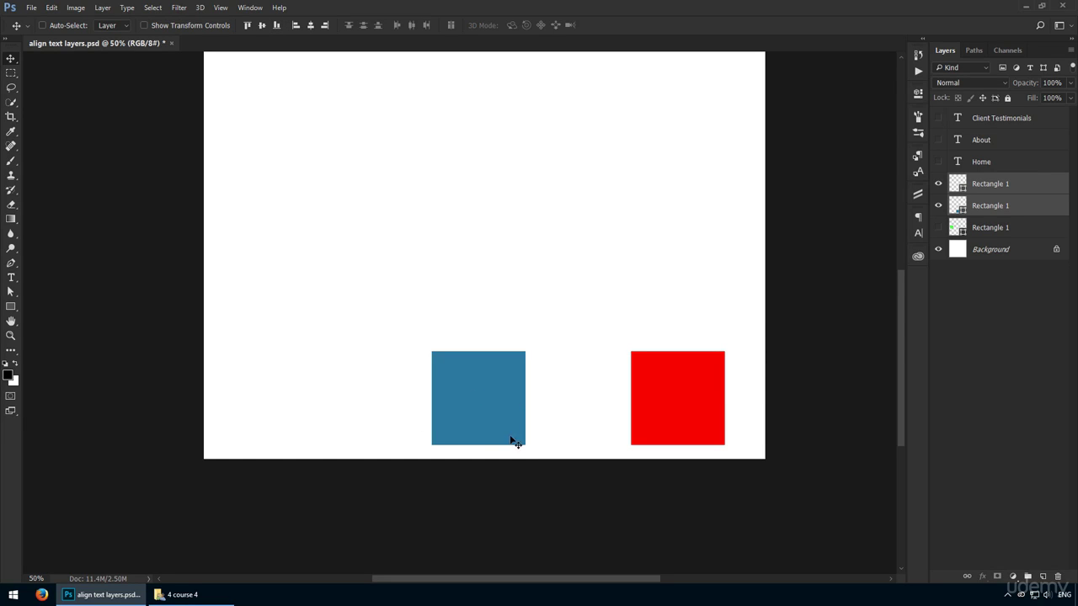
Step: Hide the red and blue squares and show the Home, About and Client Testimonials text layers
left_click(939, 205)
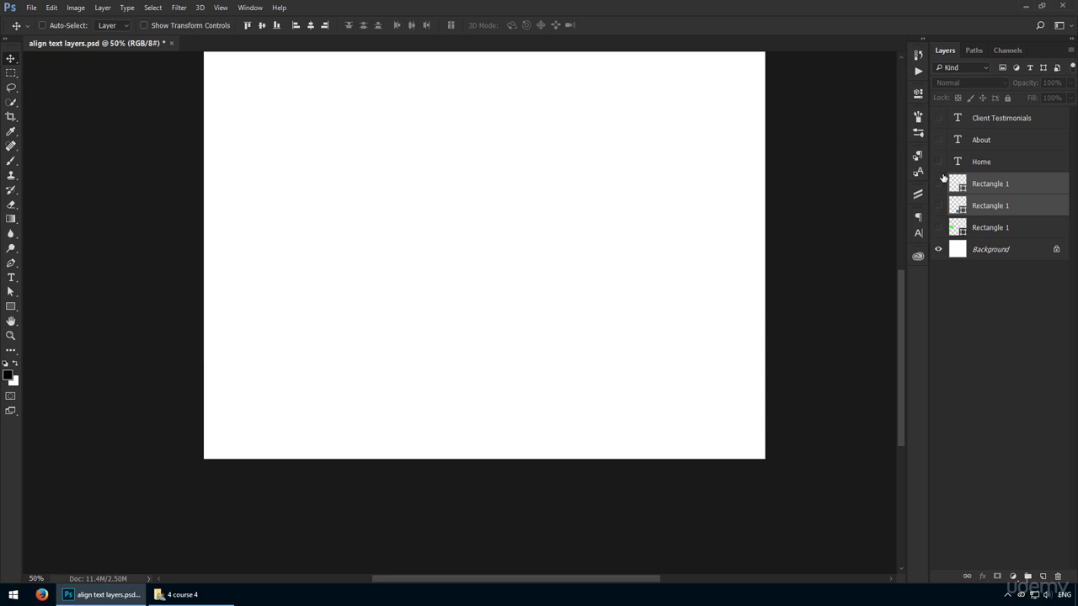
left_click(939, 184)
left_click_drag(939, 162, 939, 117)
scroll(662, 325, "up", 2)
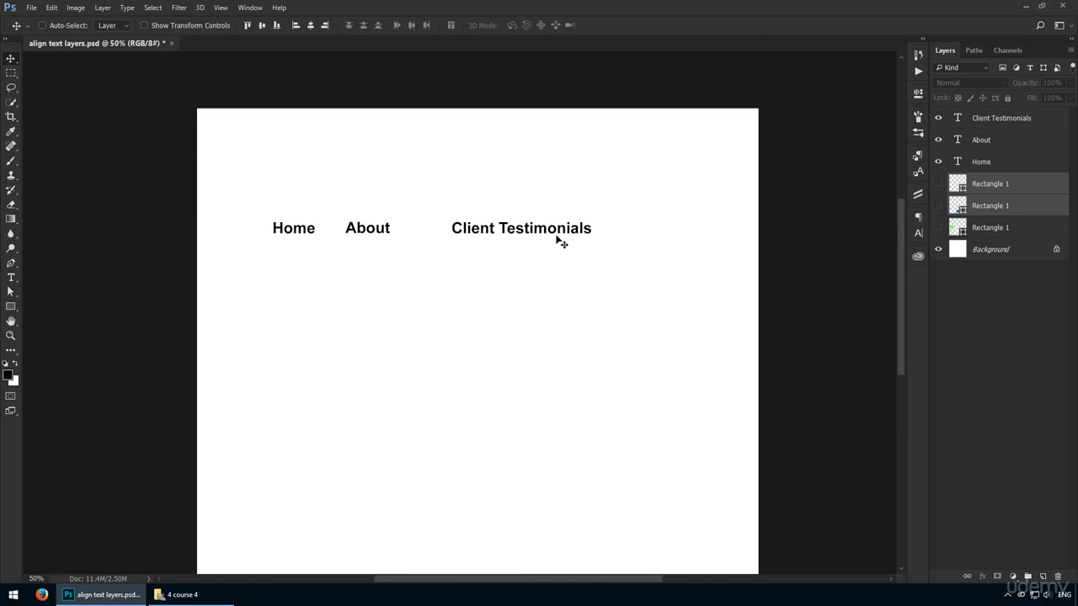
key("z")
left_click_drag(422, 190, 457, 205)
key("v")
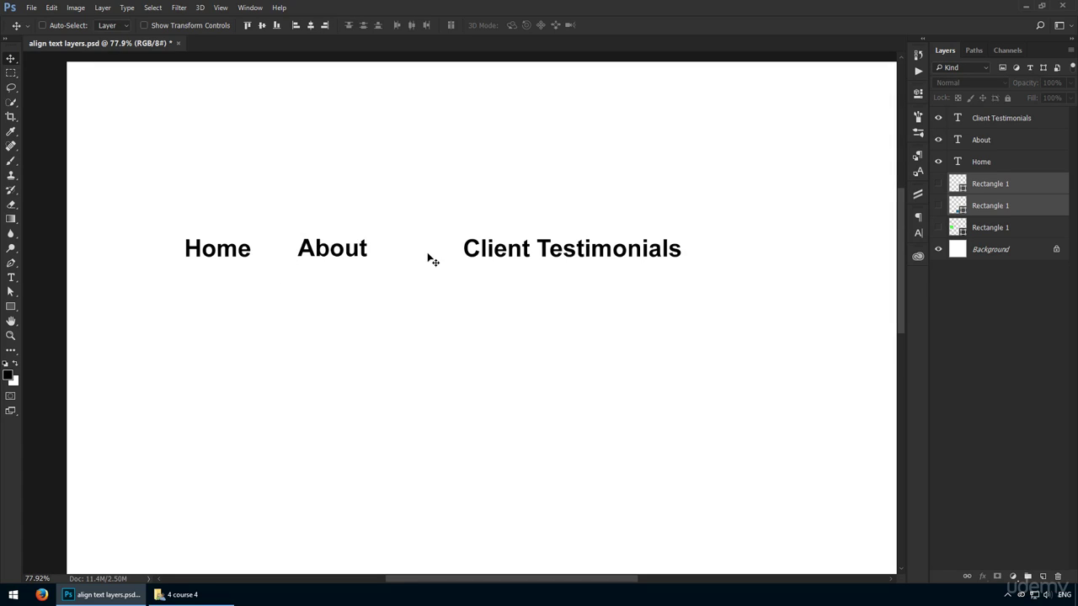
Step: Select the About text and check its spacing to the Client Testimonials and Home texts
left_click(341, 262, "ctrl")
mouse_move(512, 250)
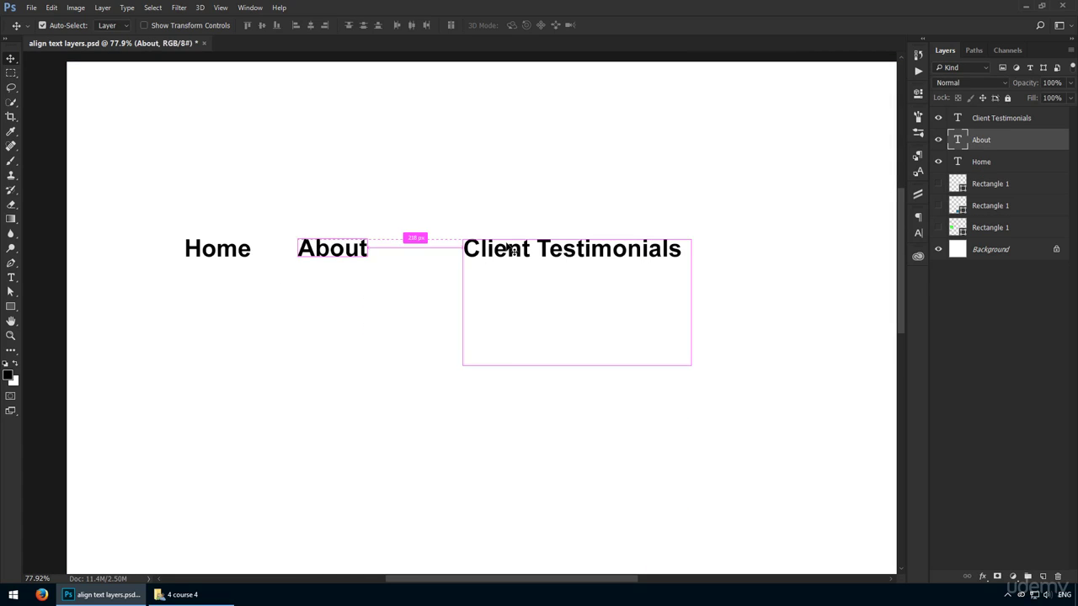
mouse_move(224, 252)
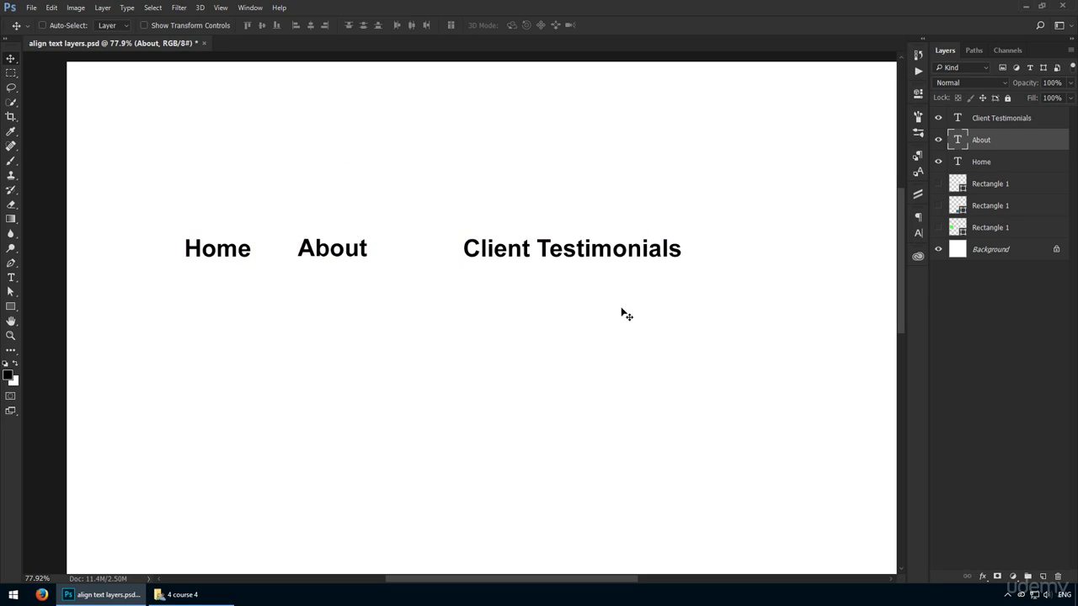
Step: Add Home and Client Testimonials to the selection and distribute the three text layers by their horizontal centers
left_click(1004, 165, "ctrl")
left_click(1010, 116, "ctrl")
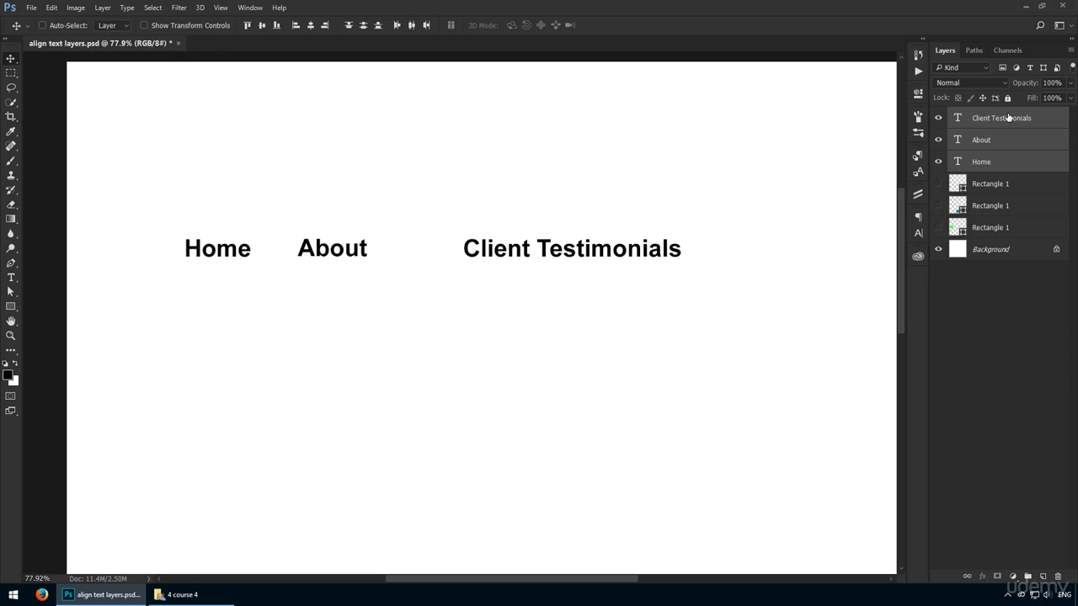
left_click(411, 26)
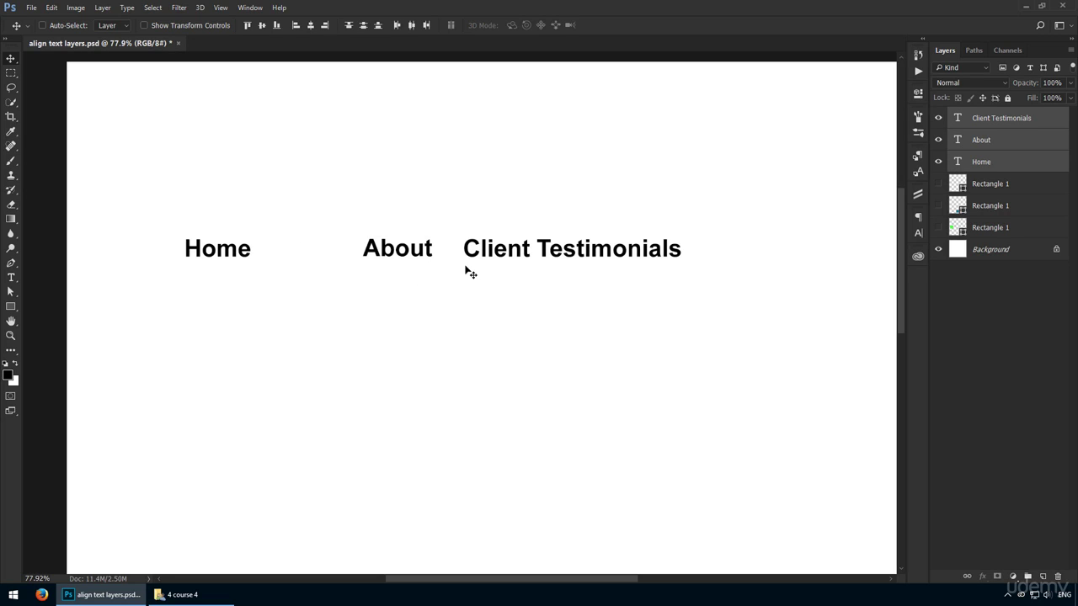
Step: Show the red square, then move Client Testimonials down to the canvas's lower edge and the red square up to about mid-height
scroll(467, 271, "down", 2)
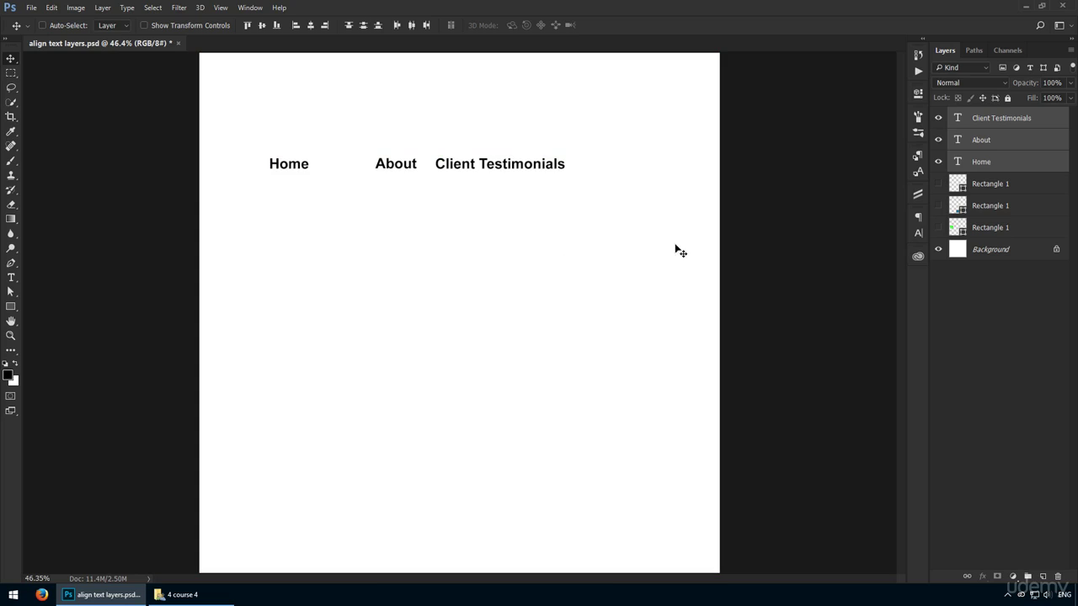
left_click(942, 186)
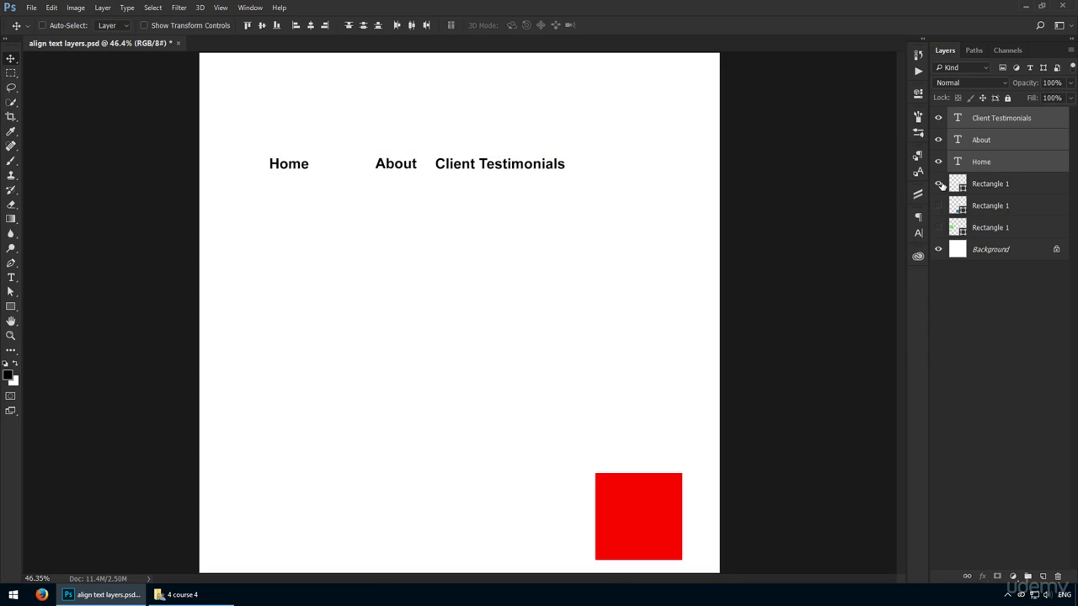
left_click(979, 191)
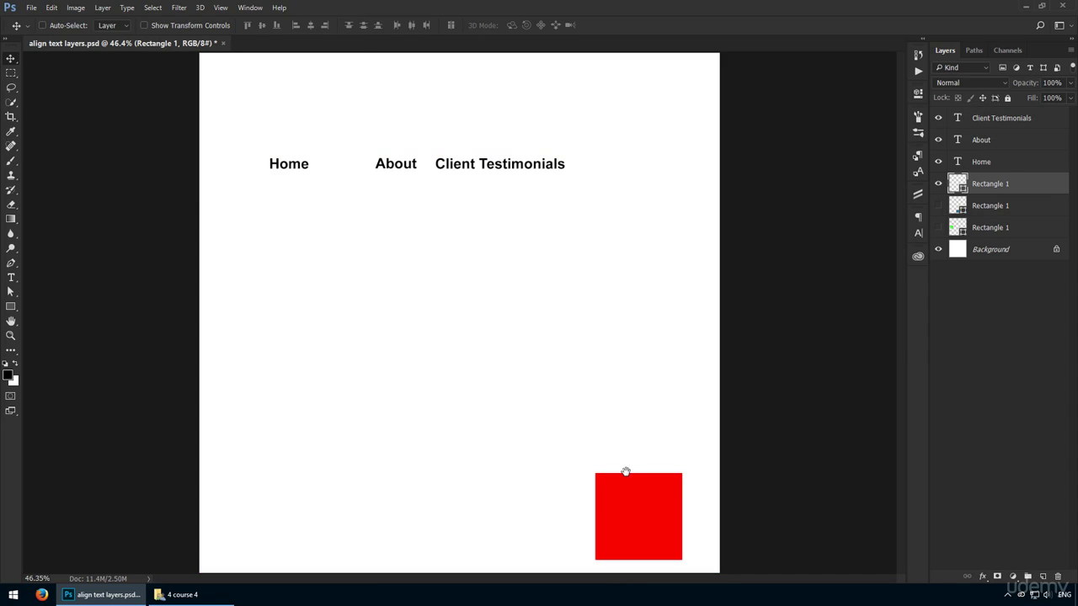
key("ctrl")
left_click_drag(528, 172, 529, 563)
left_click_drag(624, 512, 639, 297)
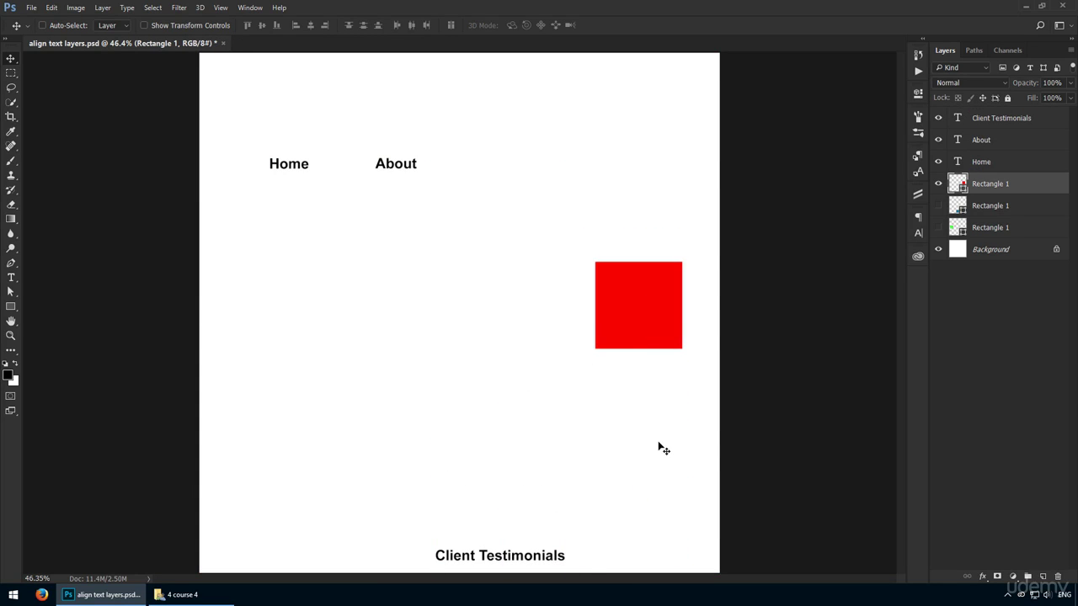
Step: Align the bottom edges of the red square and the Client Testimonials text, and move both up so they lie fully inside the canvas
left_click(533, 551, "ctrl+shift")
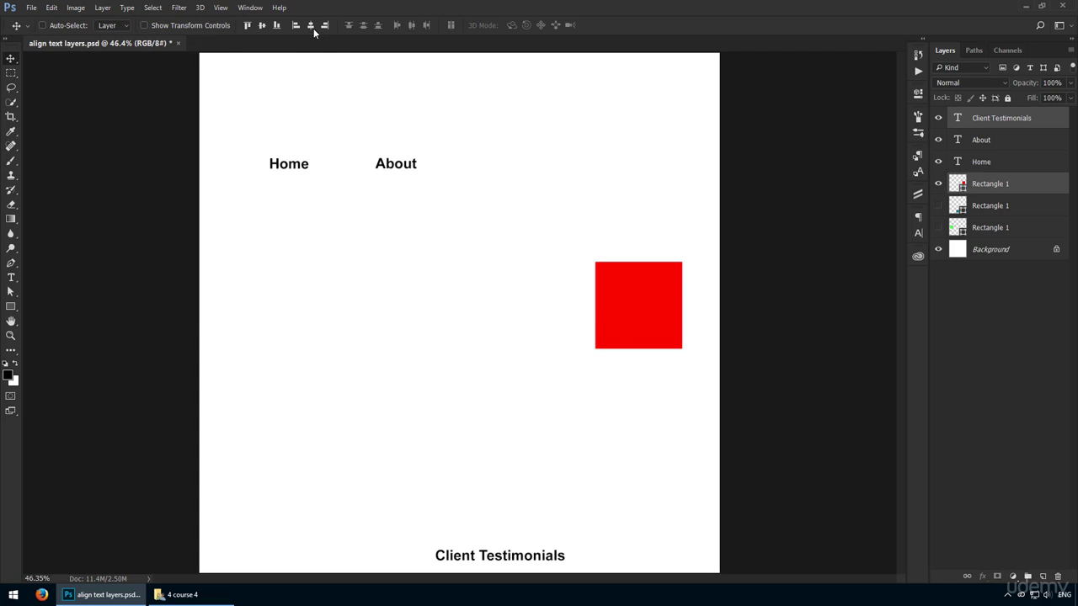
left_click(278, 25)
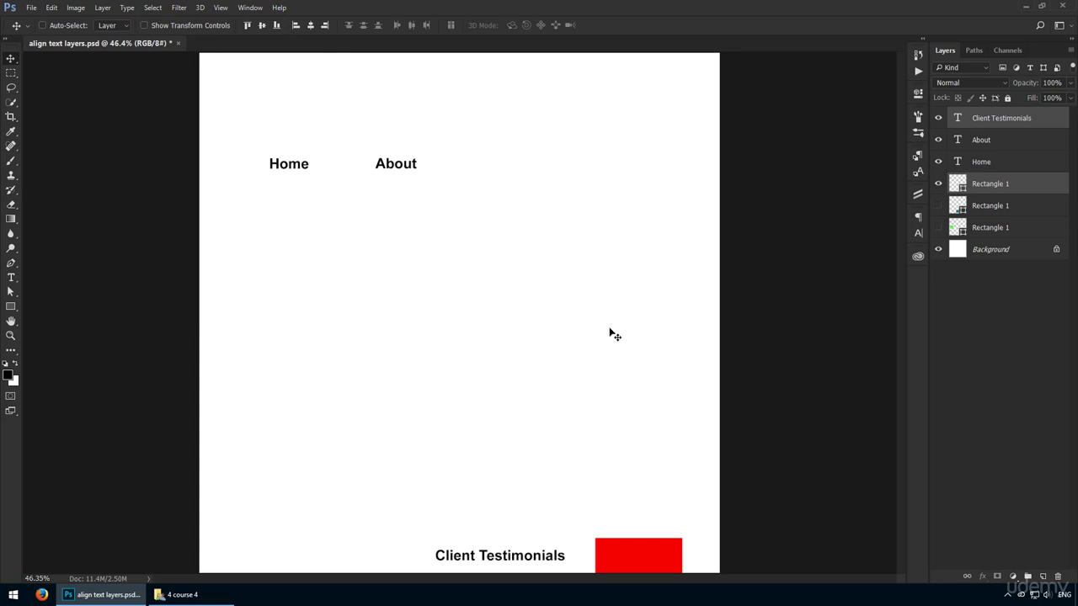
left_click_drag(627, 551, 615, 409)
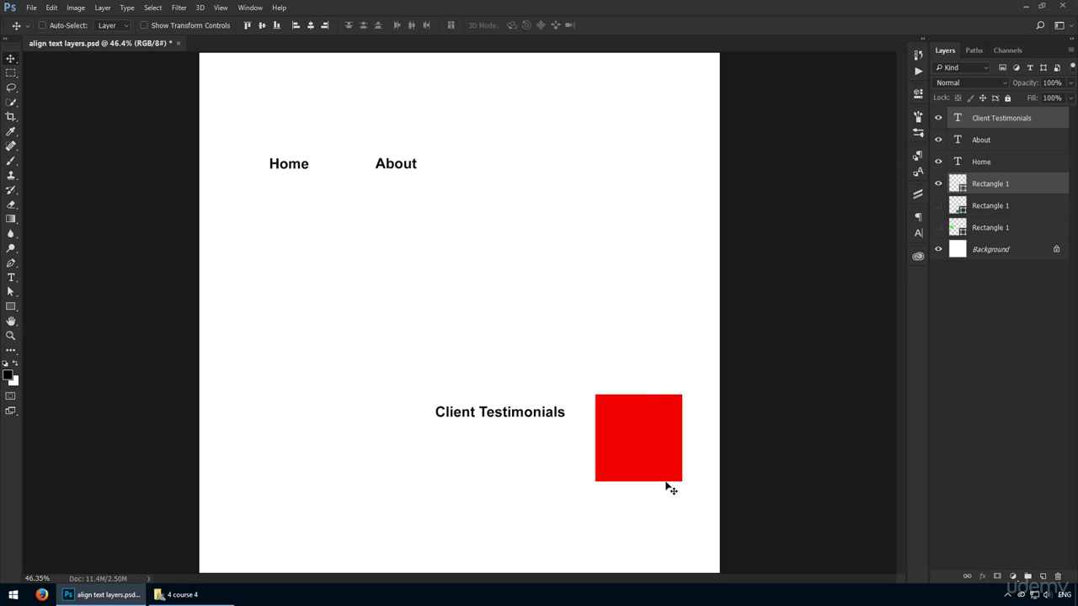
Step: Open the Client Testimonials text for editing to inspect the extent of its paragraph box, and leave it unchanged
key("t")
left_click(518, 411)
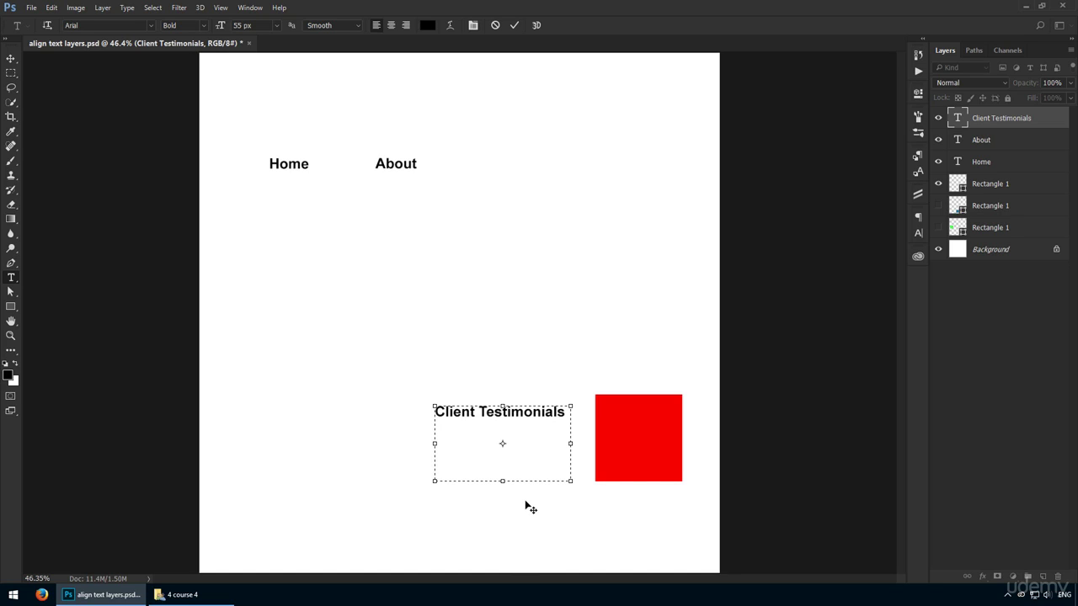
left_click(588, 548)
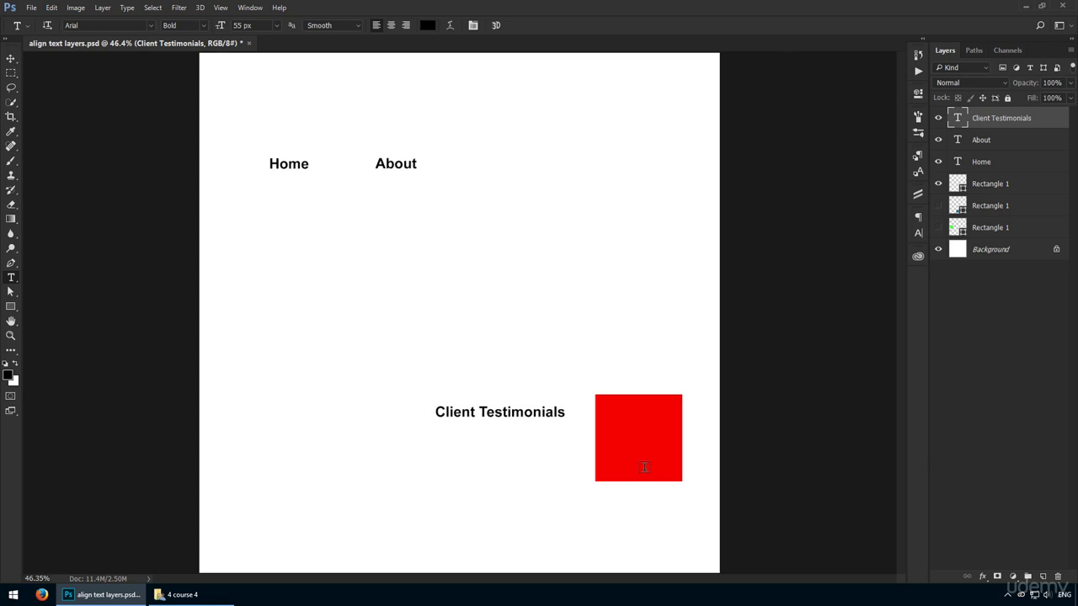
Step: Convert the Client Testimonials layer to point text
right_click(1037, 124)
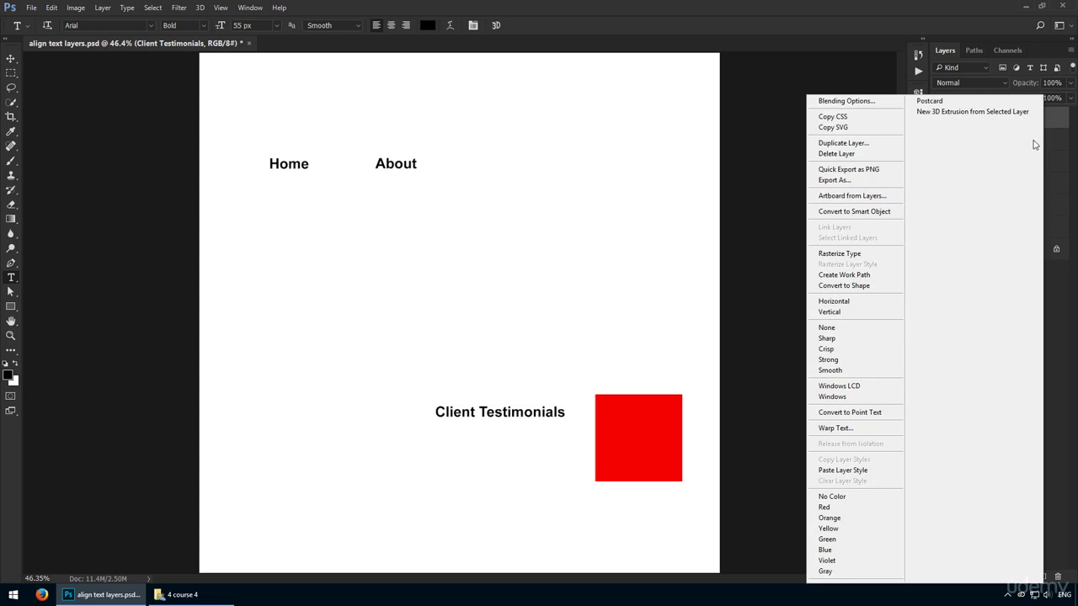
left_click(889, 417)
key("v")
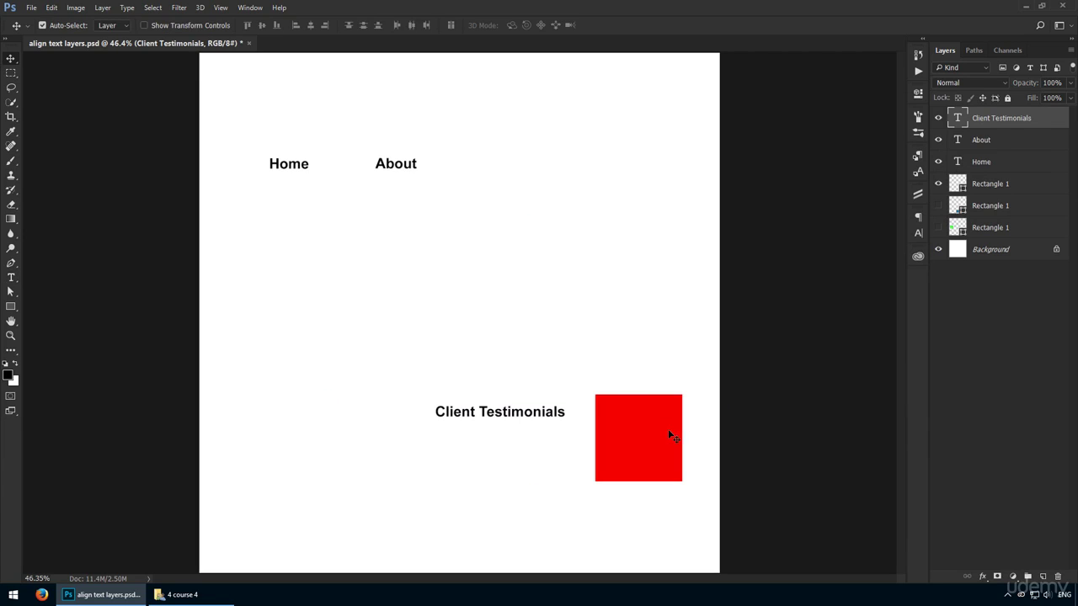
Step: Align the bottom edge of the Client Testimonials text with the bottom of the red square
left_click(668, 429, "ctrl+shift")
left_click(275, 27)
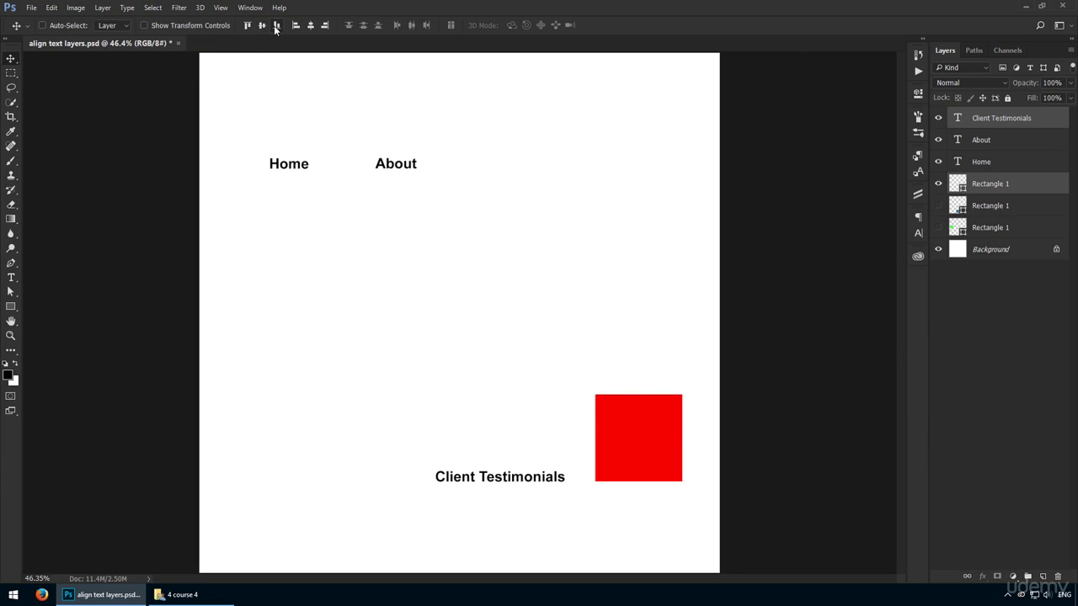
left_click(500, 481, "ctrl")
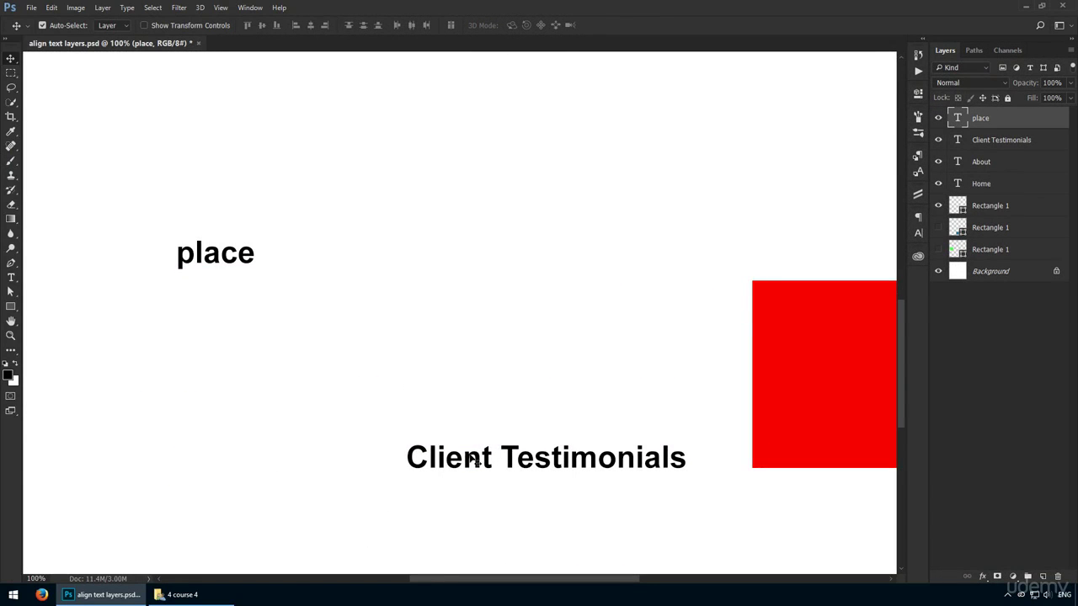
Step: Align the bottom edge of the "place" text with Client Testimonials and move "place" closer beside it
left_click(474, 459, "shift")
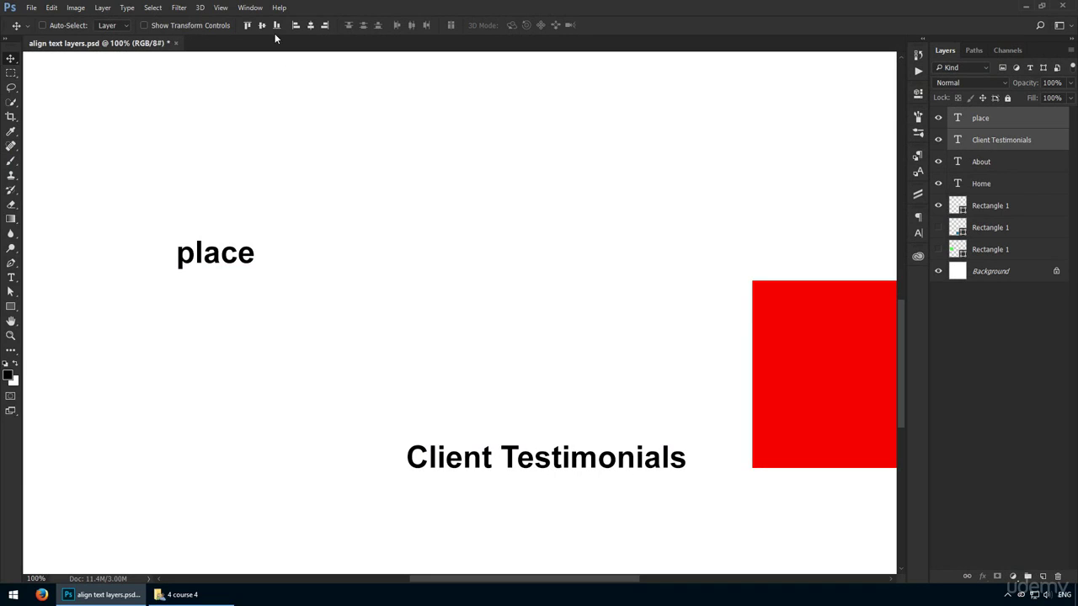
left_click(276, 25)
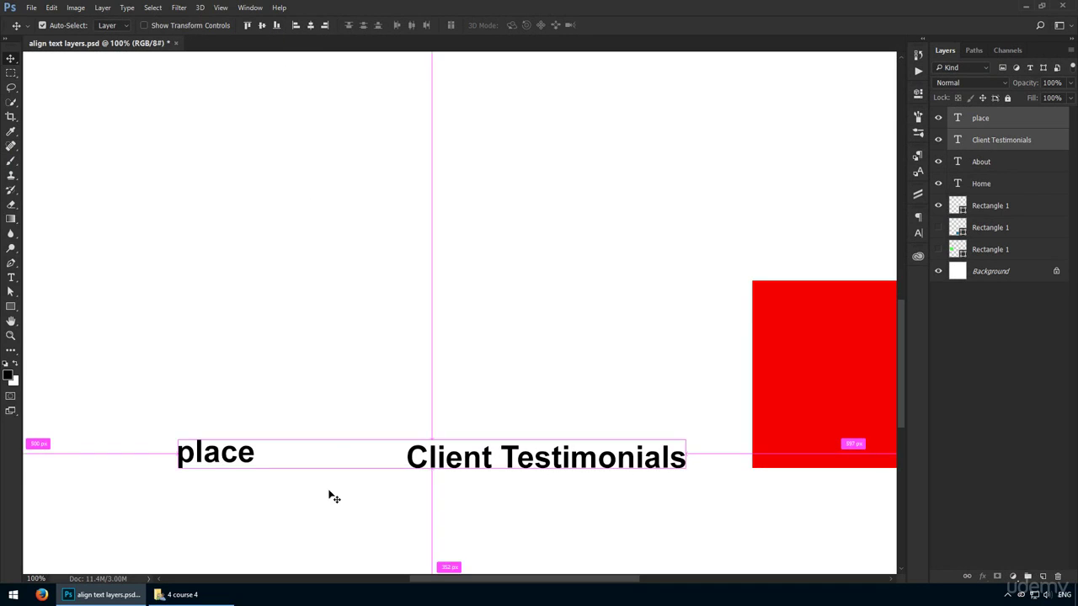
left_click(255, 459, "ctrl")
left_click_drag(256, 459, 424, 479)
Step: Show the rulers and place a horizontal guide along the lower edge of the "place" and Client Testimonials texts
key("ctrl+r")
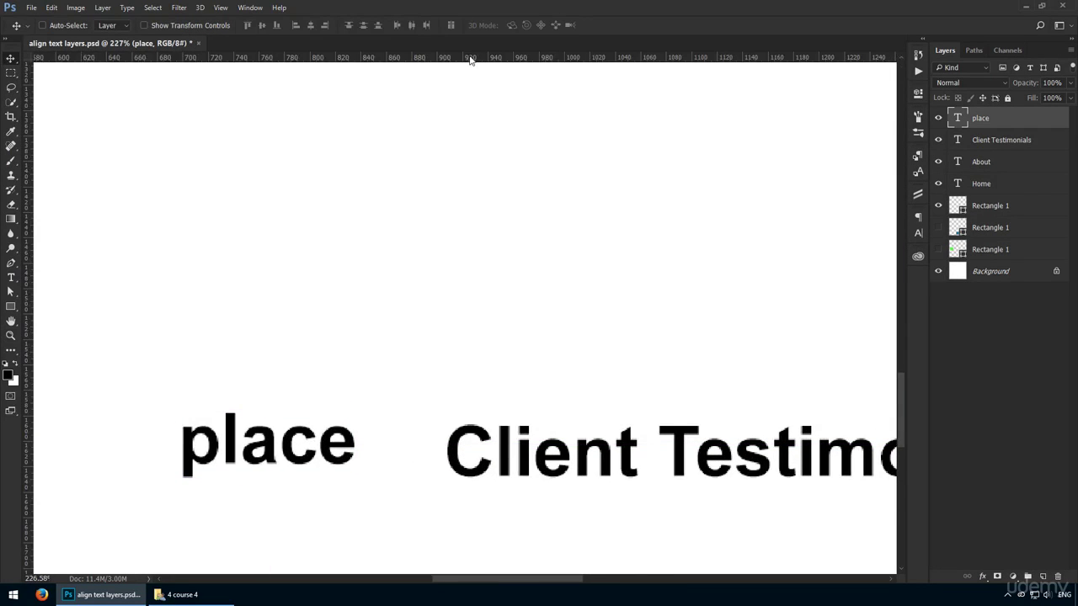
left_click_drag(470, 59, 337, 348)
key("ctrl+space")
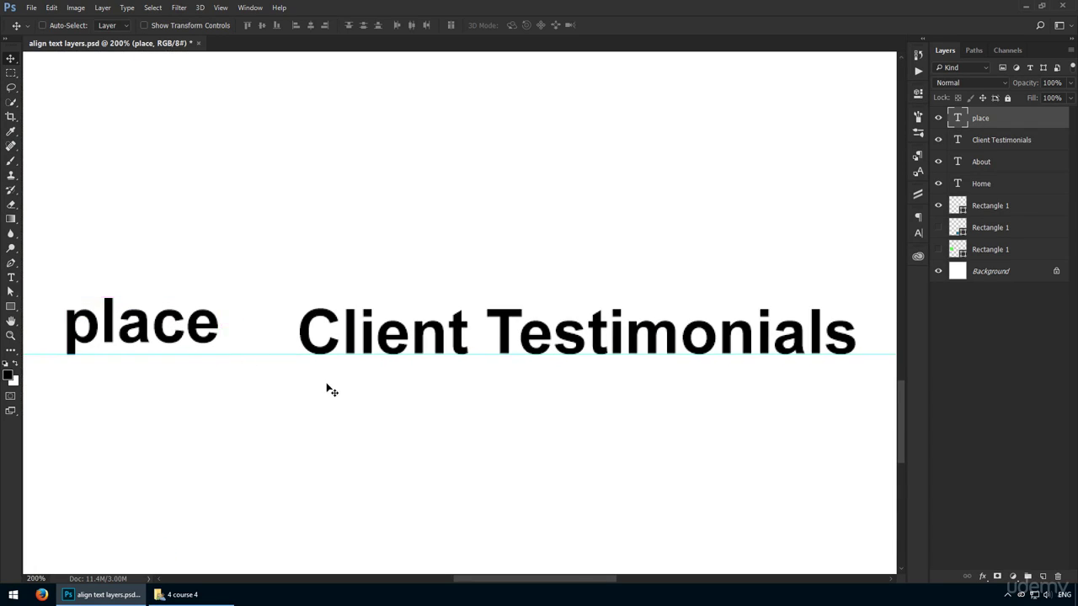
Step: Delete the "place" text layer
key("ctrl+0")
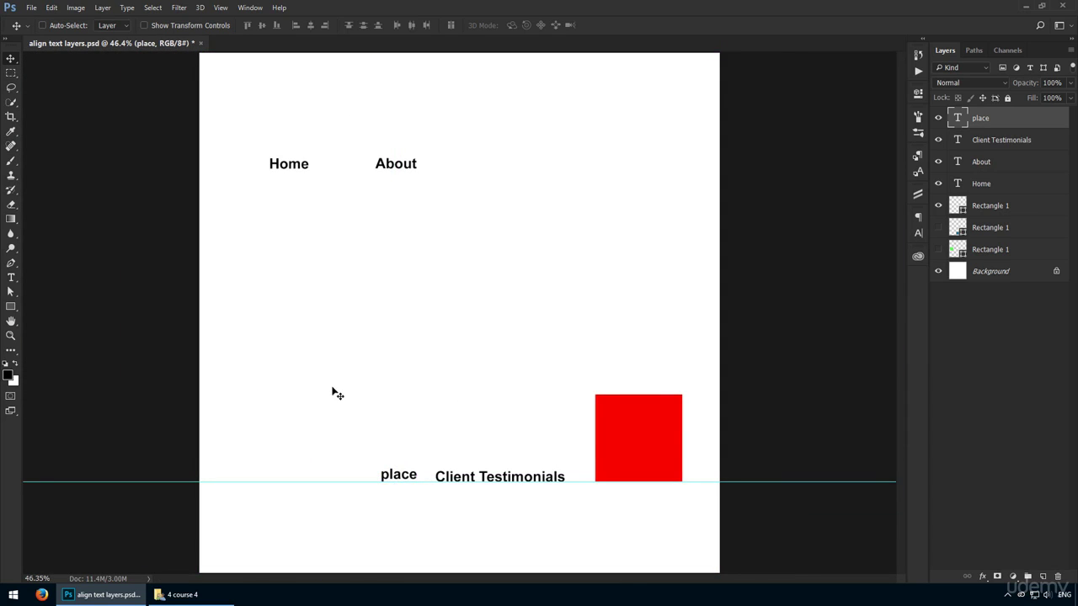
key("Delete")
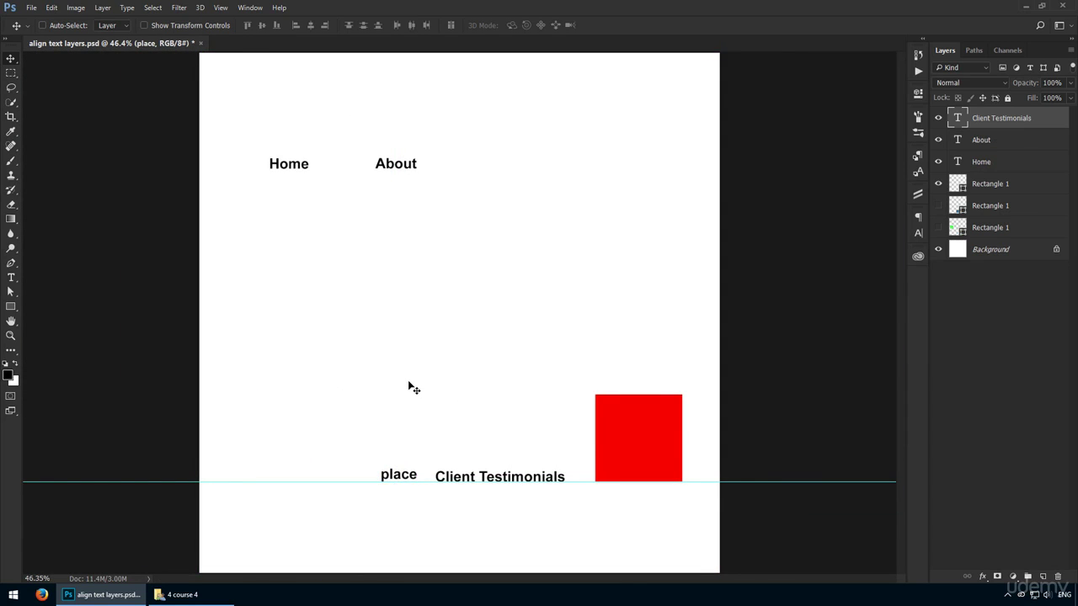
Step: Move the Client Testimonials text up to the right of About, roughly in line with Home and About
left_click_drag(474, 476, 508, 183)
key("z")
left_click(456, 177)
key("v")
scroll(457, 177, "up", 3)
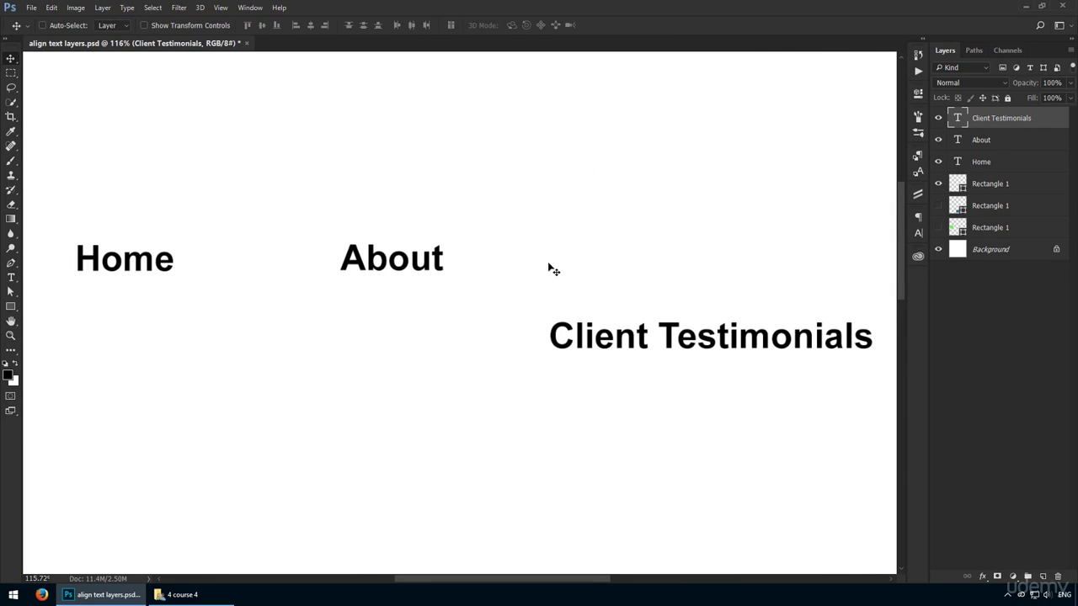
left_click_drag(579, 339, 587, 261)
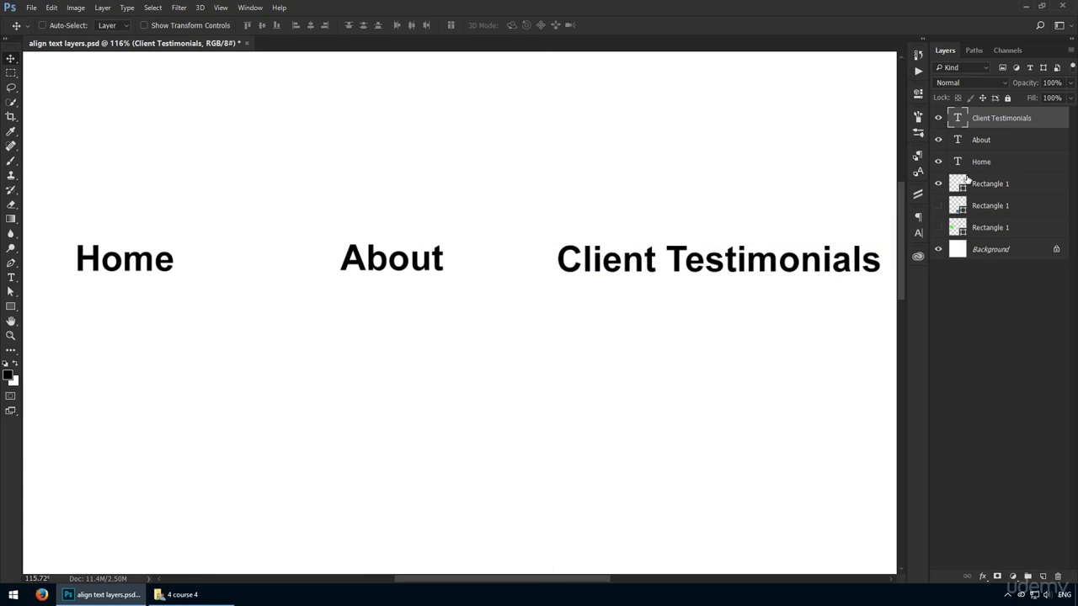
Step: Add a single text layer reading "Home About Client Testimonials" below the row of separate texts
key("t")
left_click(150, 393)
type("H")
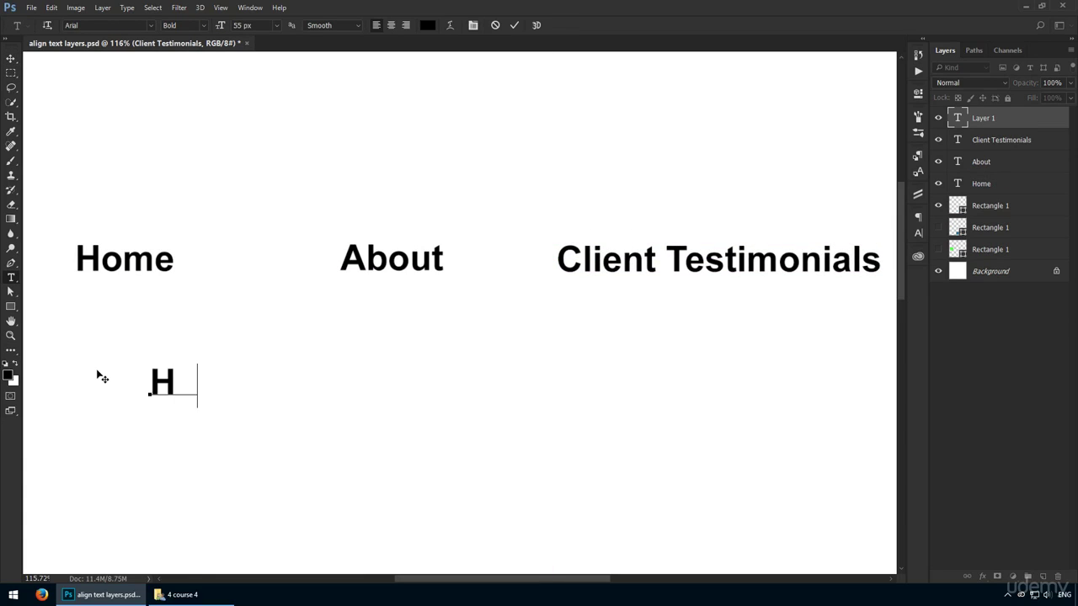
type("ome About Client ")
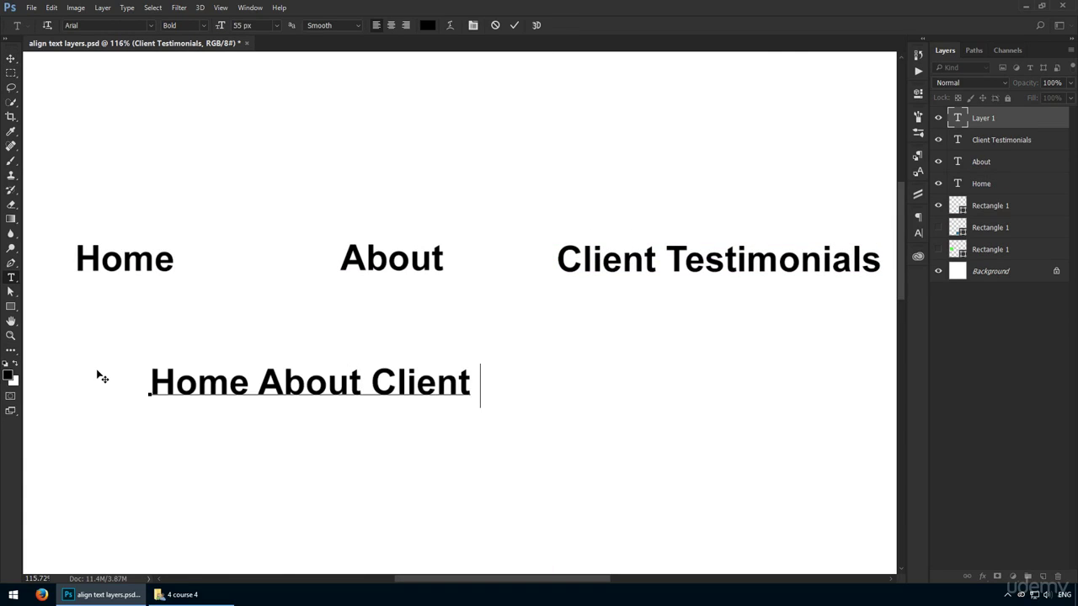
type("Testimonials")
key("ctrl+Return")
key("v")
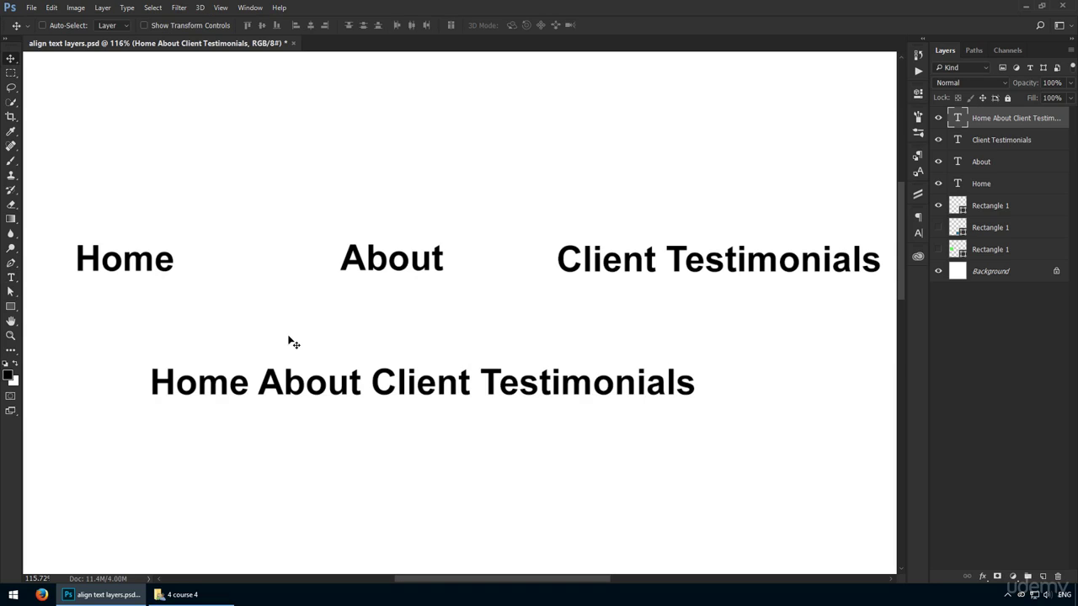
Step: Delete the three separate Client Testimonials, About and Home text layers
left_click(1017, 140)
left_click(988, 182, "shift")
key("Delete")
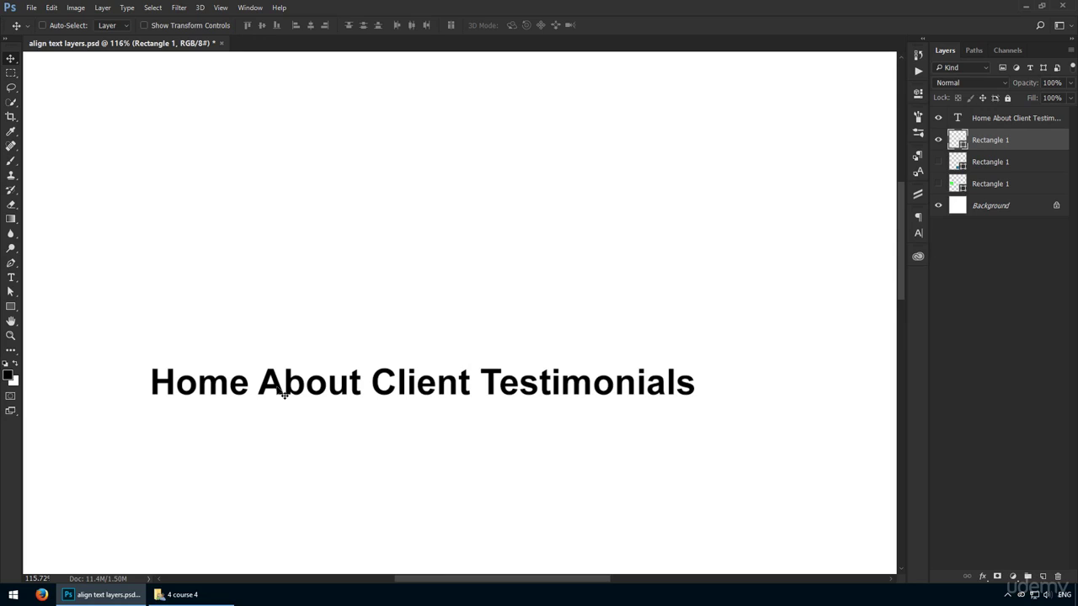
Step: Widen the gap between Home and About with spaces and copy that same gap between About and Client Testimonials
key("t")
left_click(252, 388)
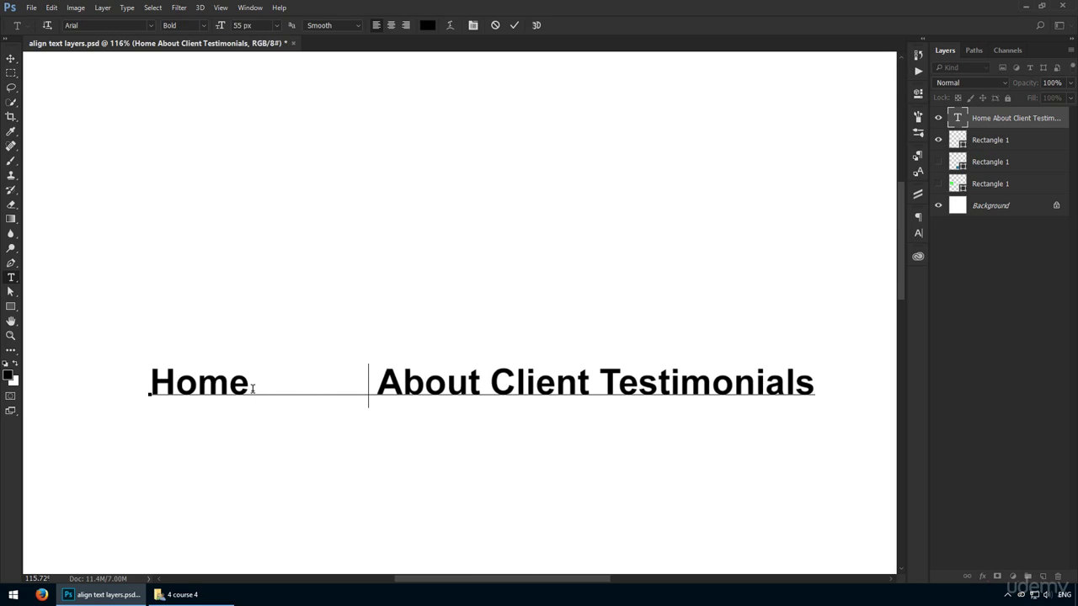
left_click_drag(248, 386, 378, 386)
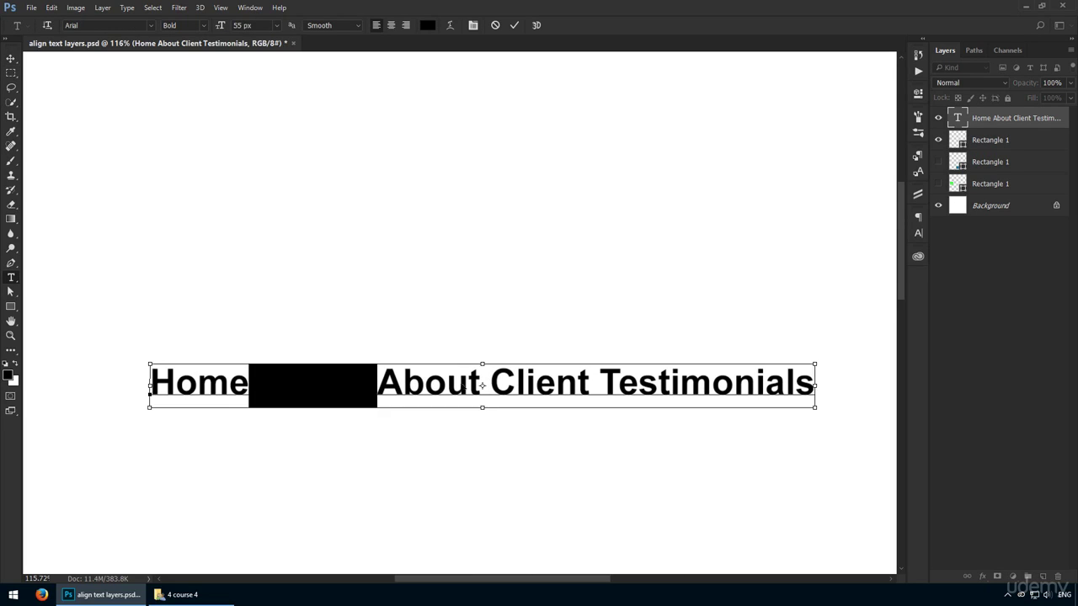
left_click(488, 384)
key("ctrl+v")
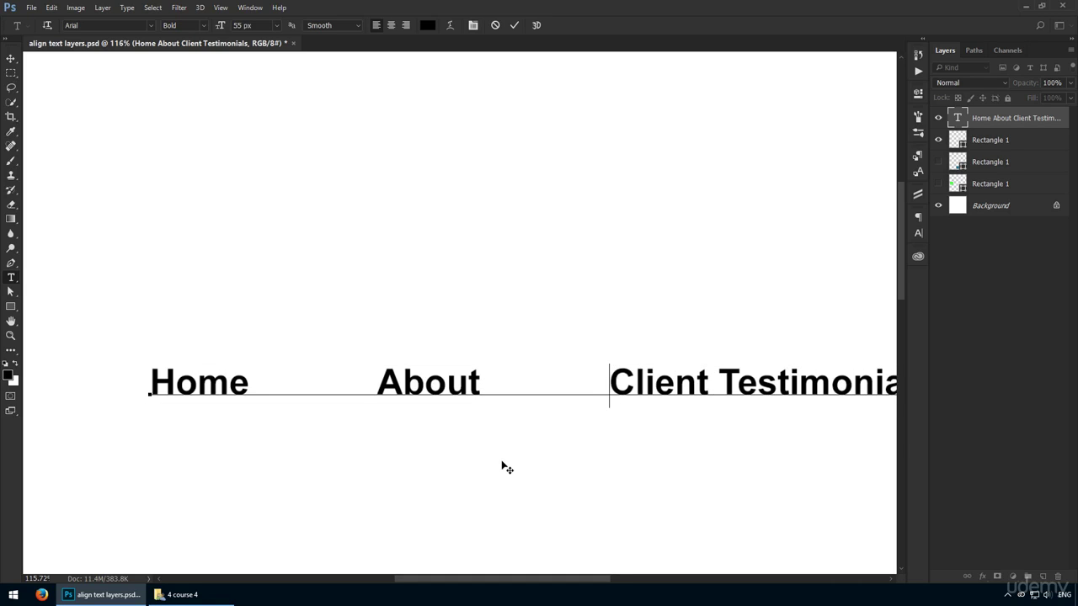
key("ctrl+Return")
key("v")
Step: Move the combined menu text up on the canvas and hide the guides
left_click_drag(509, 468, 481, 346)
key("ctrl+0")
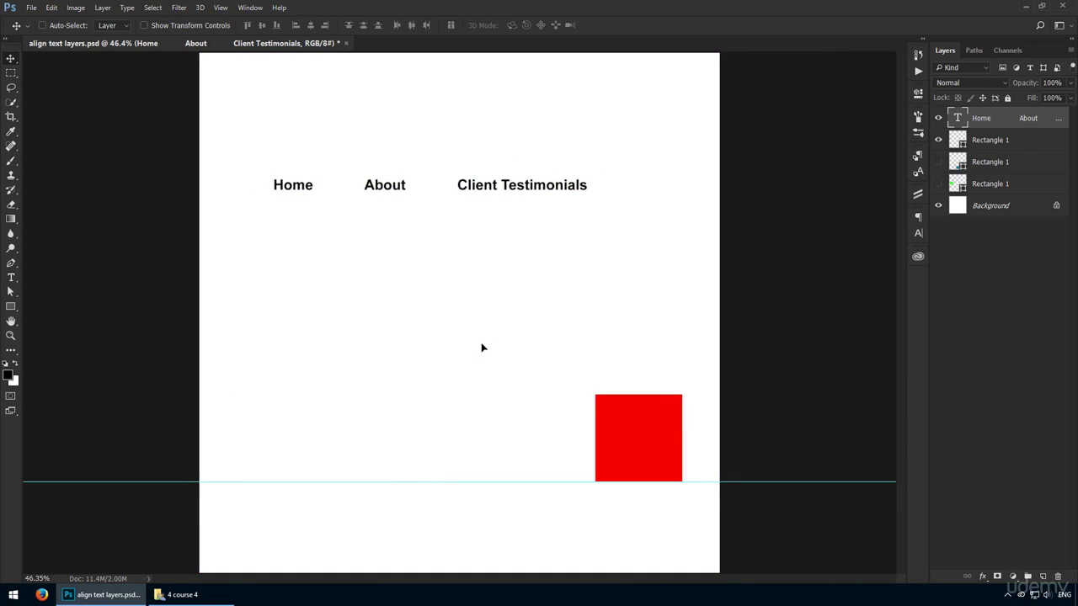
key("ctrl+semicolon")
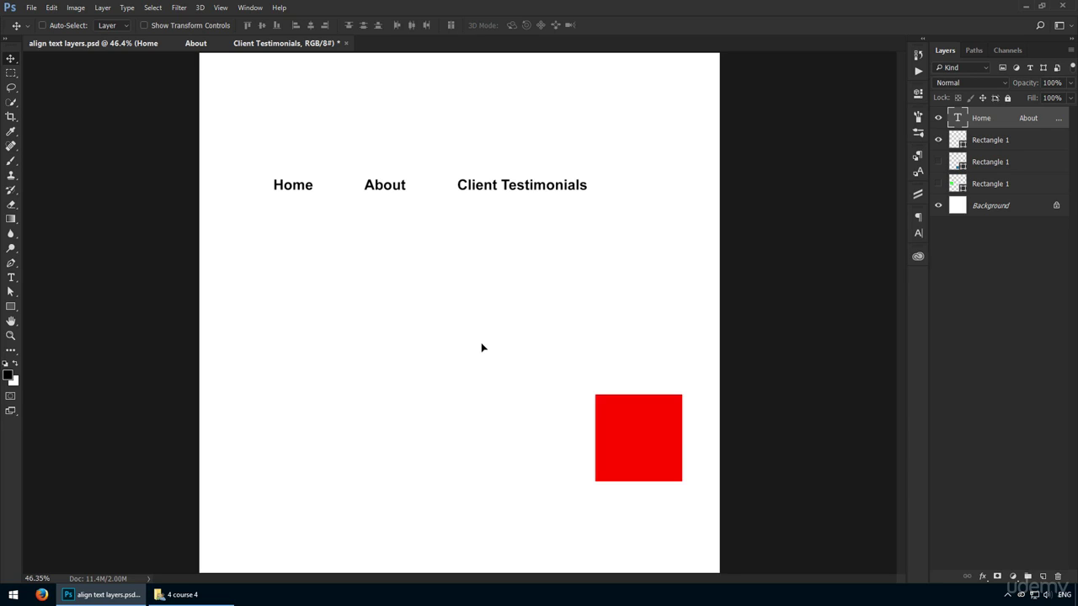
Step: Add an "Options" text layer after Client Testimonials, then shift it closer and snap it to the same baseline using the smart guides
key("ctrl+space")
left_click_drag(617, 157, 664, 204)
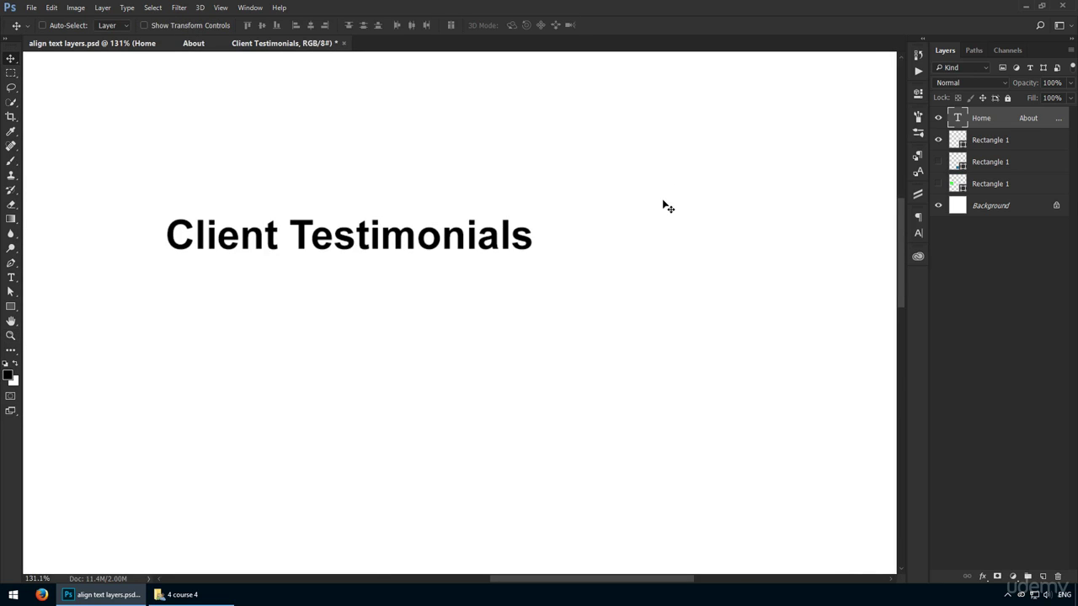
key("t")
left_click(625, 247)
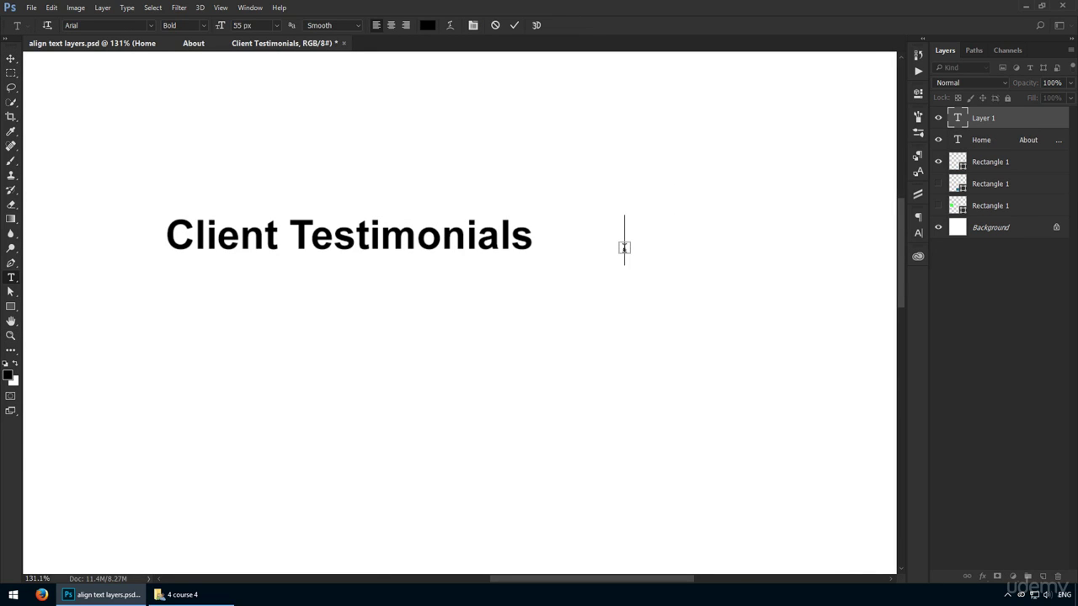
type("Options")
key("ctrl+Return")
key("v")
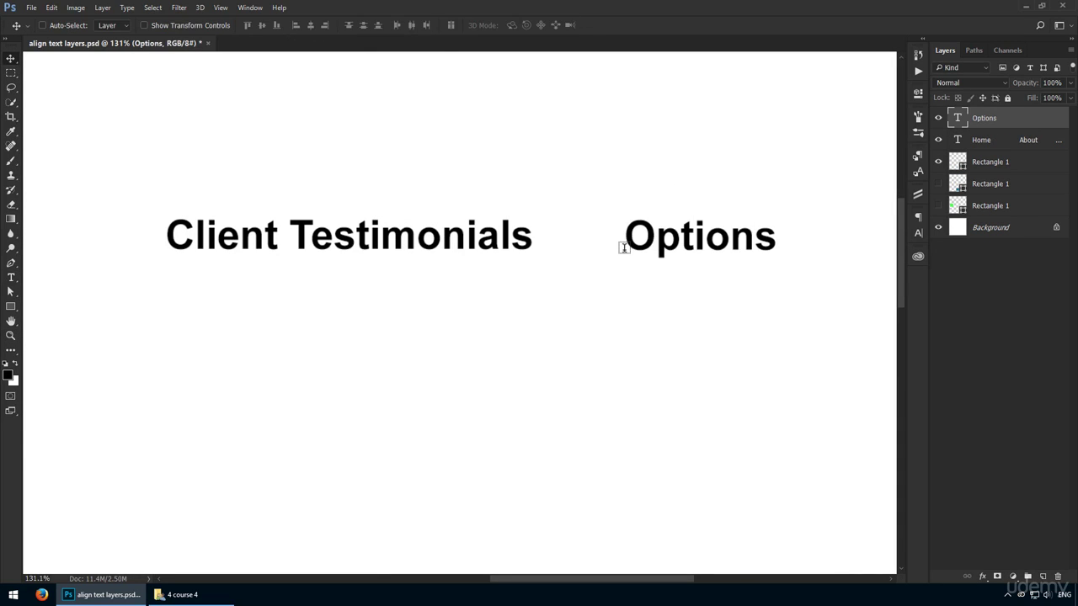
left_click_drag(727, 240, 696, 241)
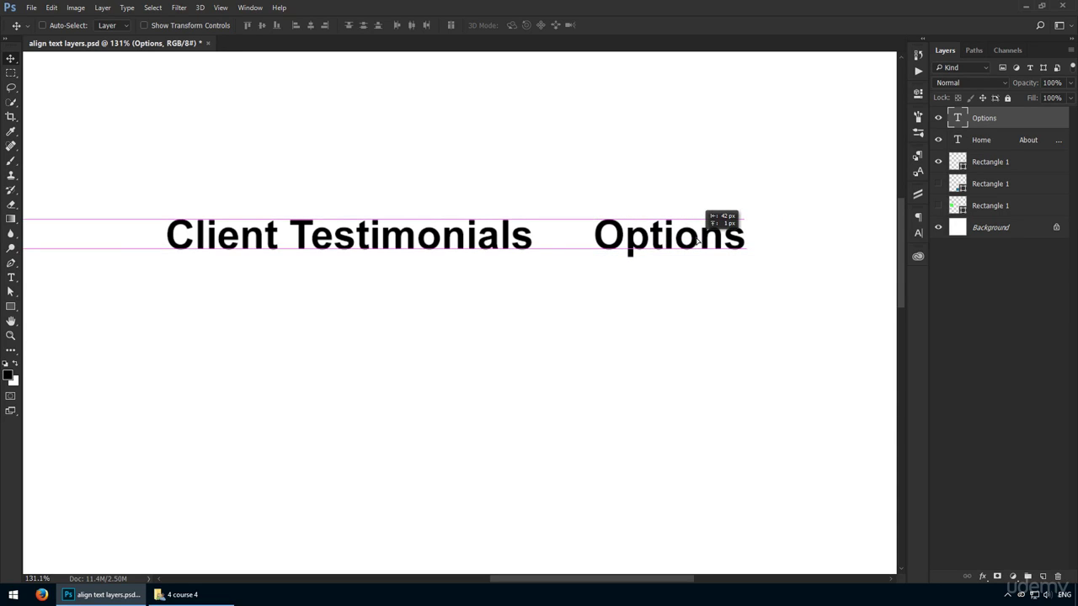
left_click_drag(696, 240, 696, 241)
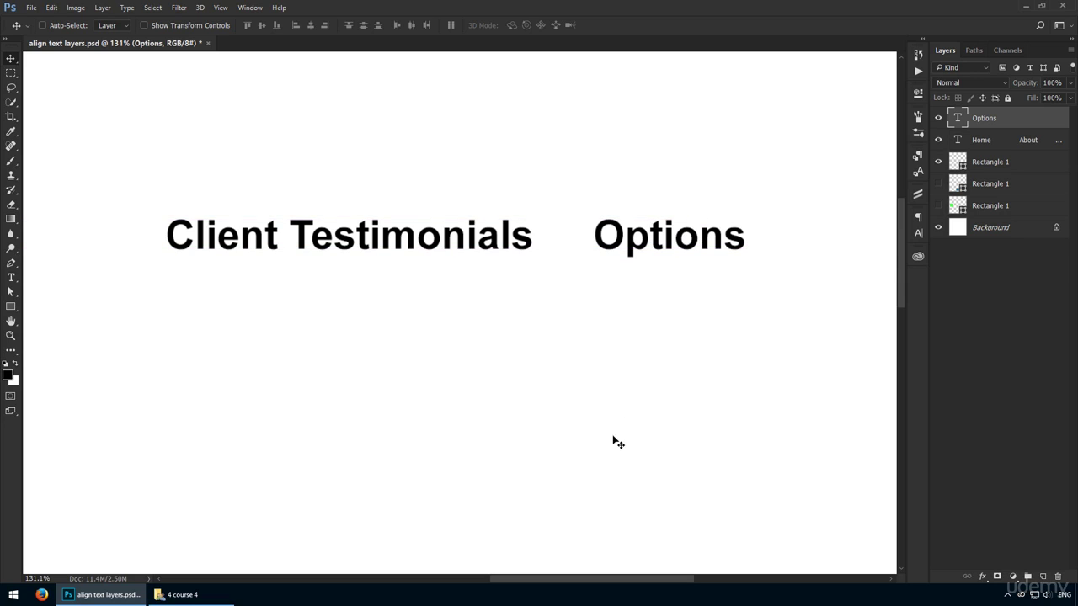
Step: Add a "Smart Guides" text layer to the right of Options
left_click_drag(631, 349, 492, 294)
key("t")
left_click(637, 268)
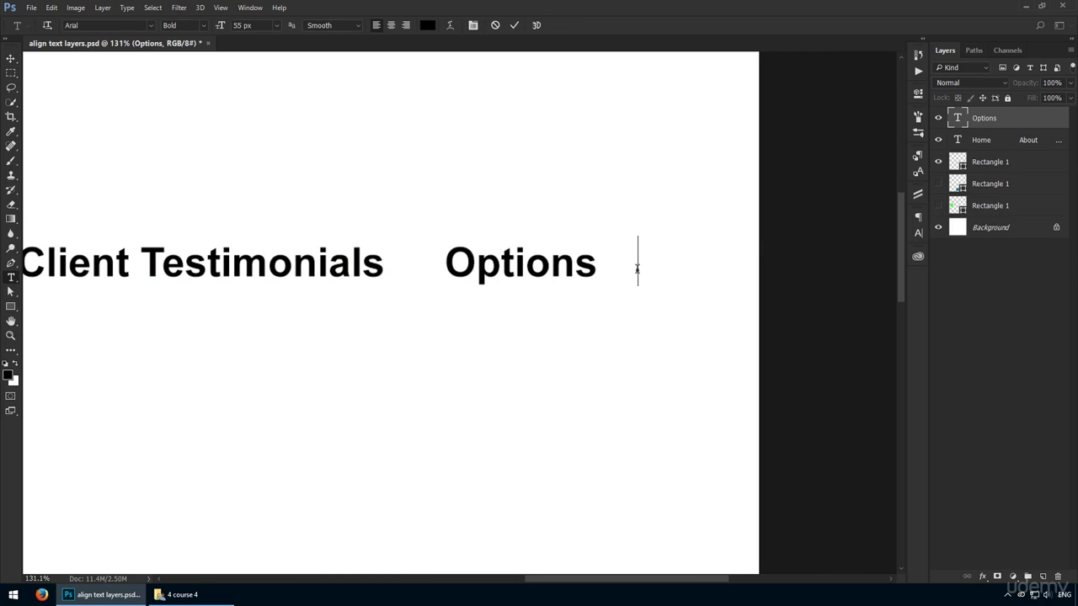
type("Smart Guides")
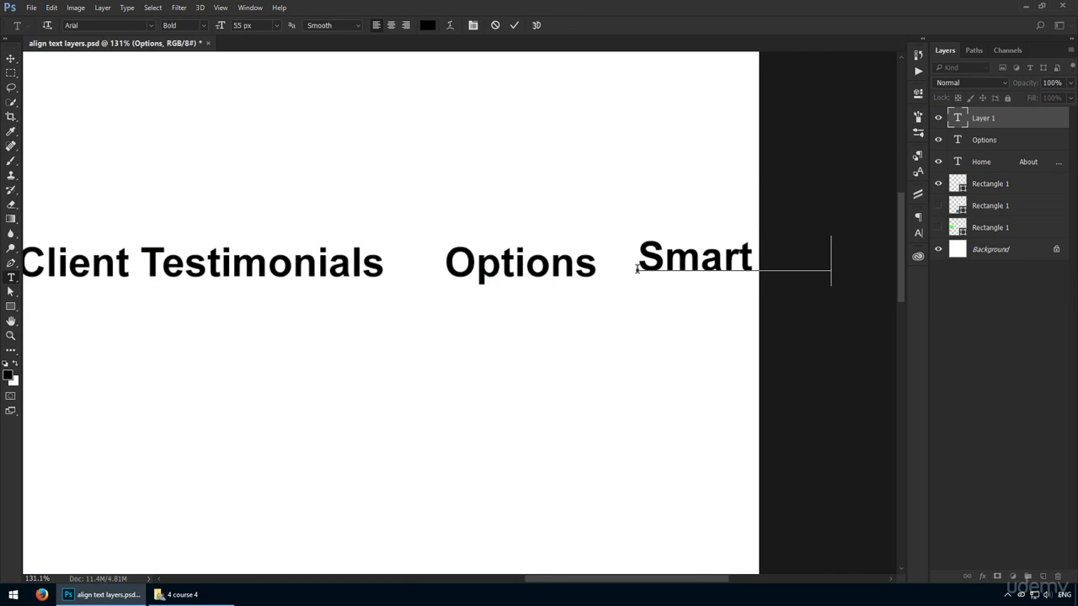
key("ctrl+Return")
key("v")
Step: Move Options below Client Testimonials and shift Smart Guides beside Client Testimonials, snapped to its baseline
left_click_drag(580, 279, 324, 392)
left_click_drag(671, 255, 487, 261)
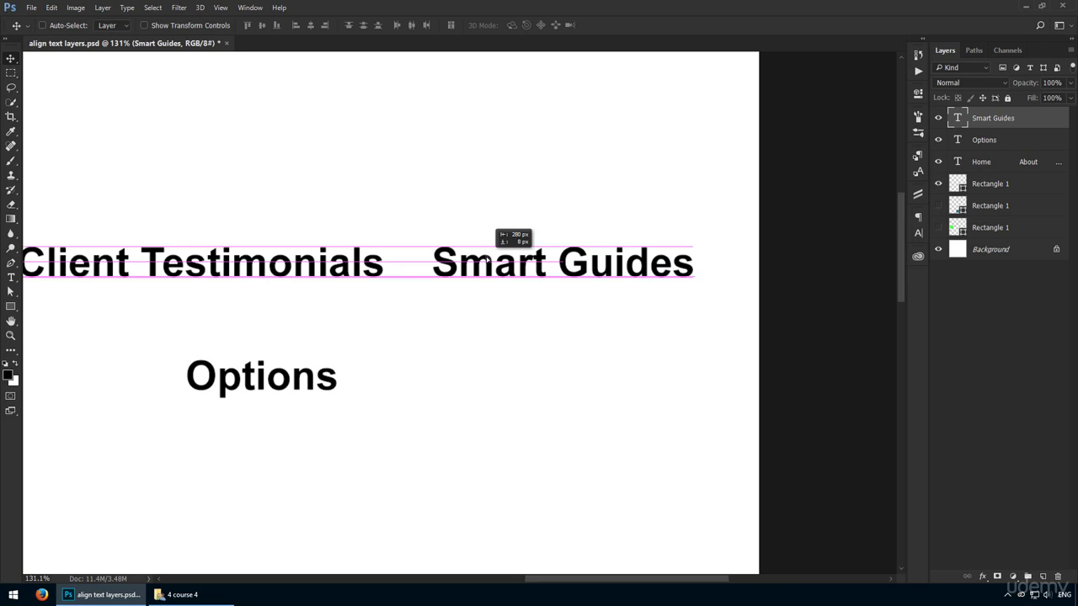
left_click_drag(487, 261, 487, 261)
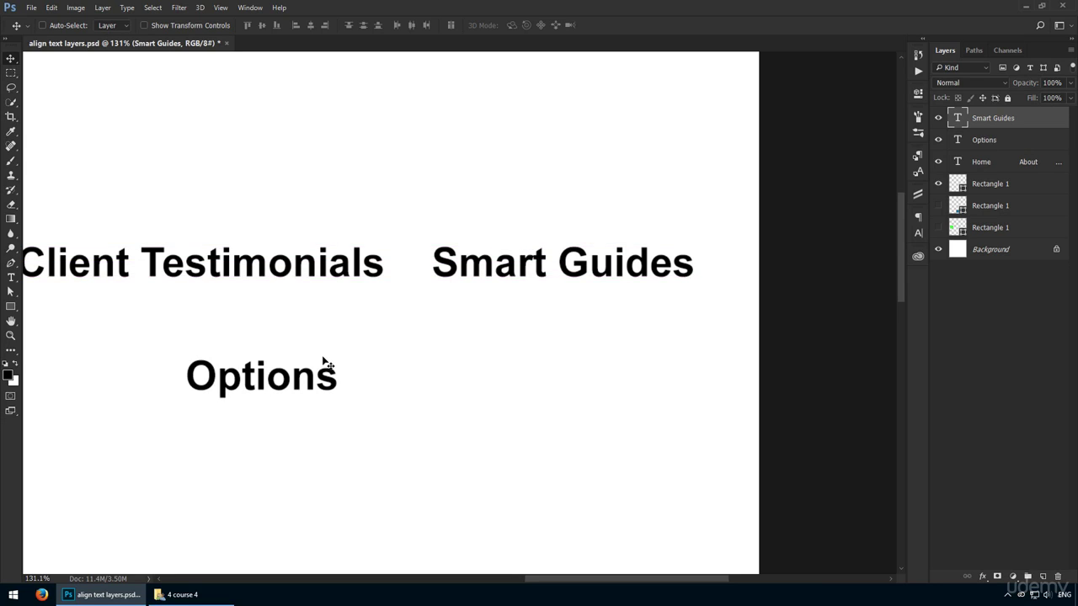
key("ctrl+minus")
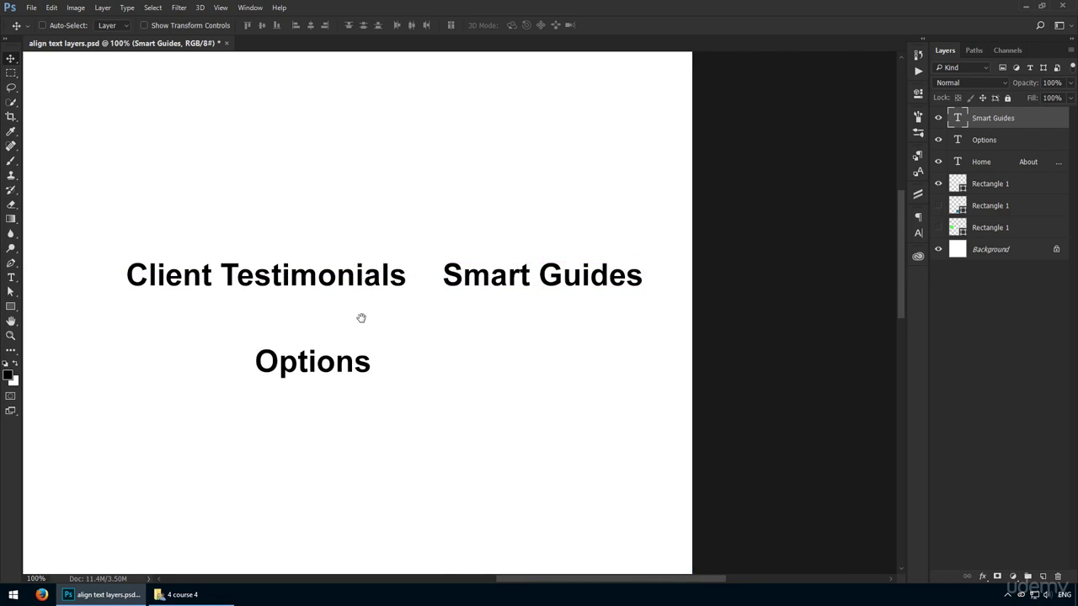